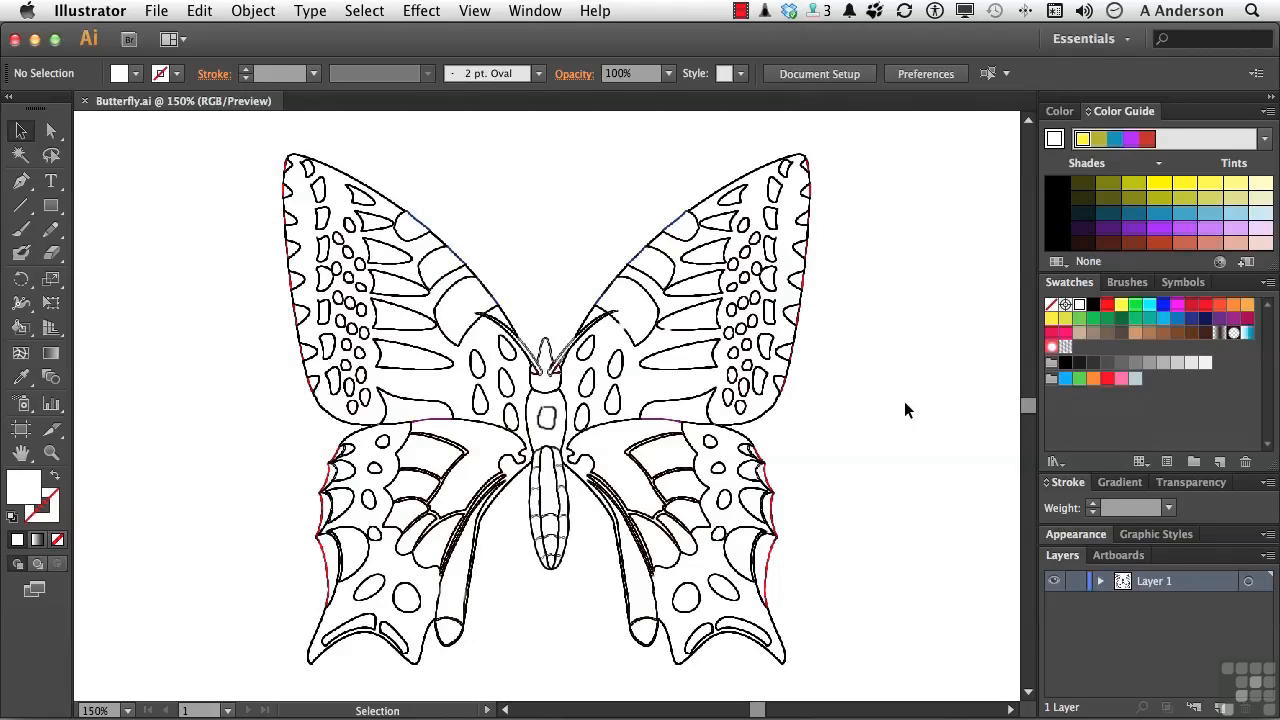
Image Trace the butterfly artwork with the default preset and expand the tracing into editable paths.
click(760, 345)
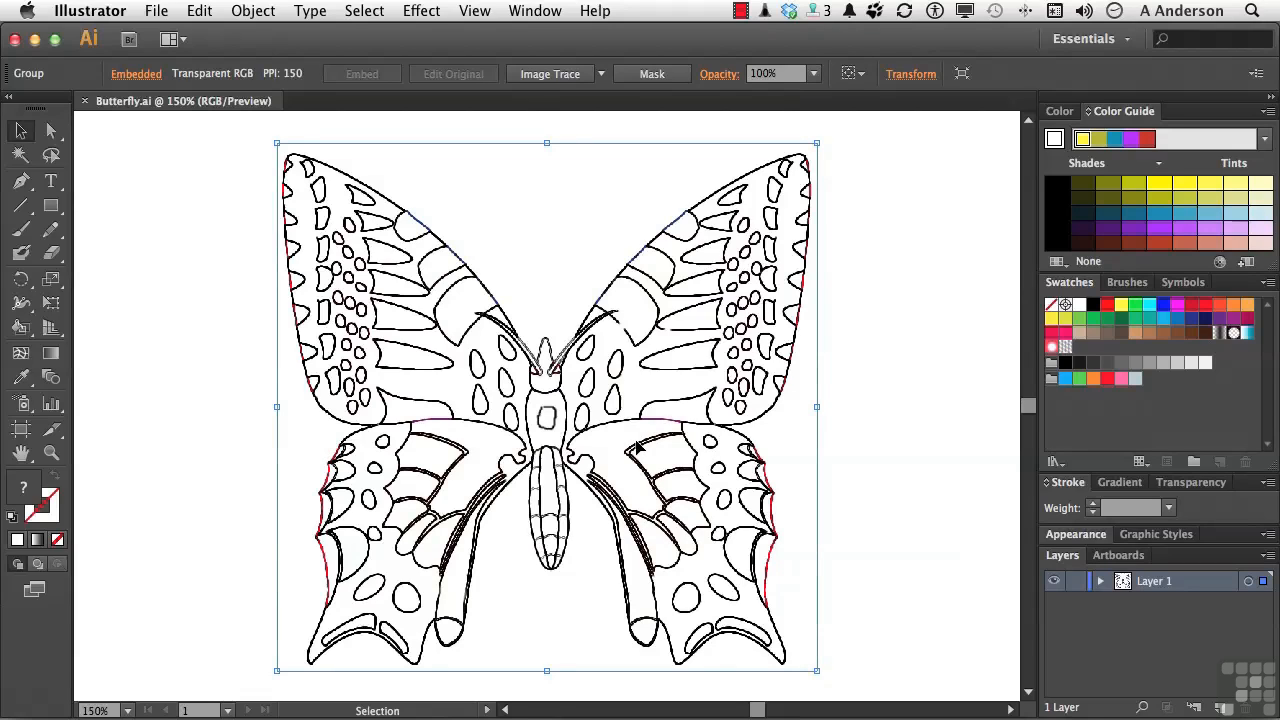
click(540, 74)
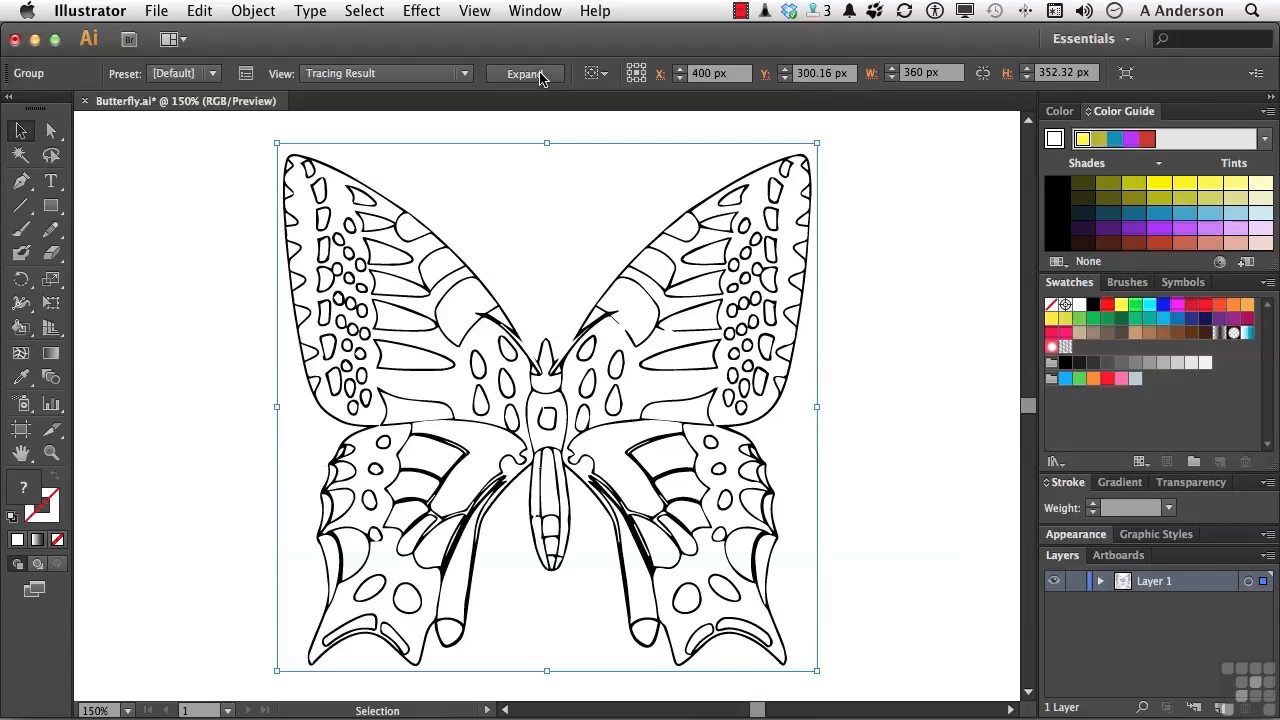
click(518, 77)
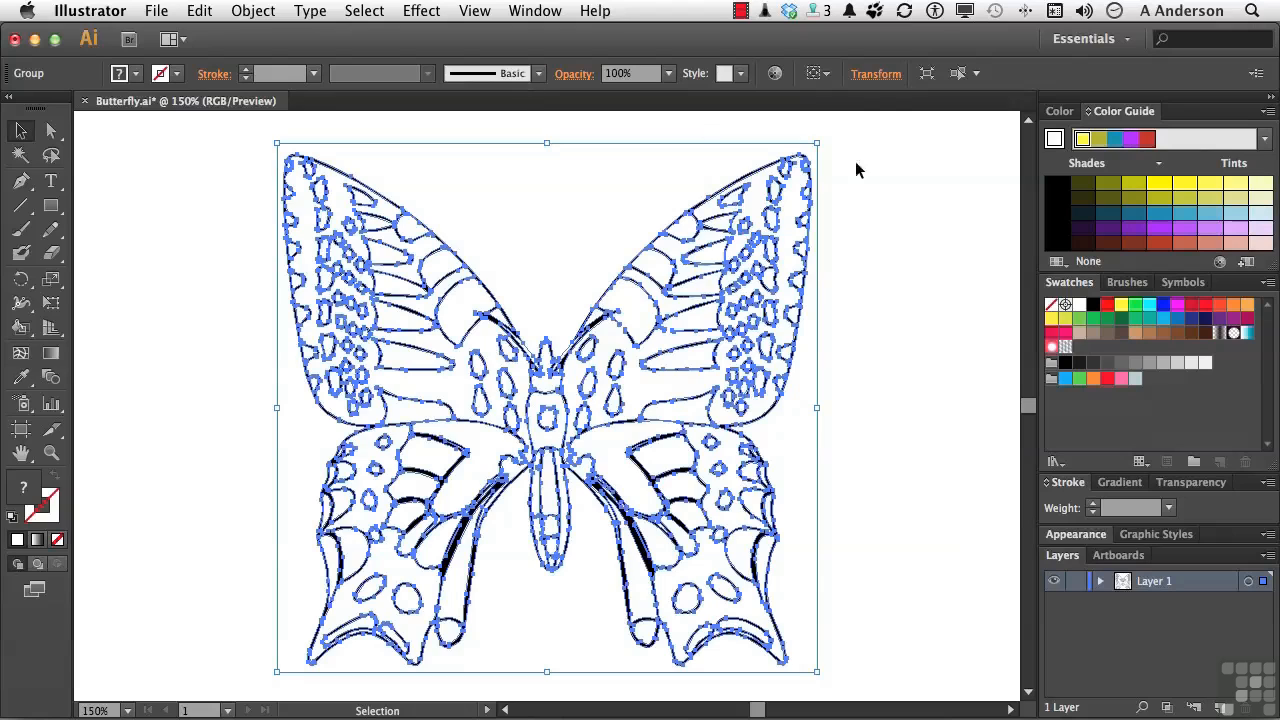
click(924, 199)
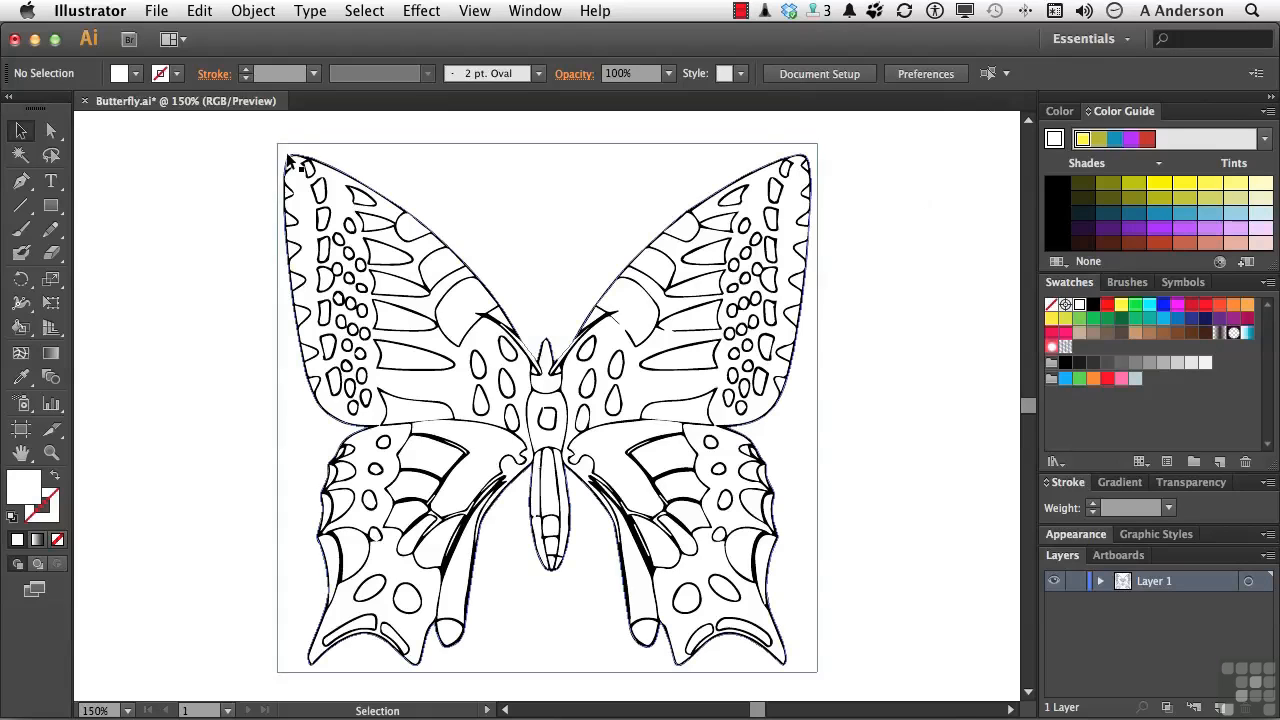
Try filling the three large cells along the left forewing's inner edge with yellow by direct selection, and undo the fill.
click(54, 133)
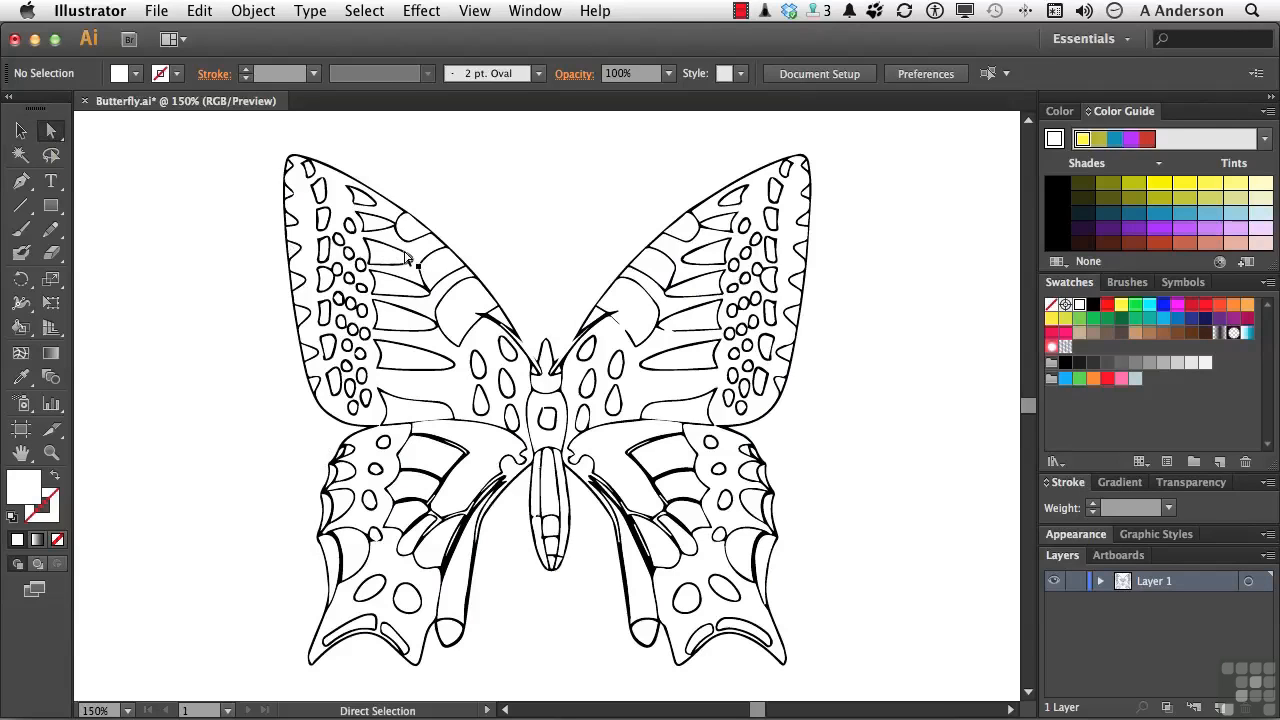
click(440, 273)
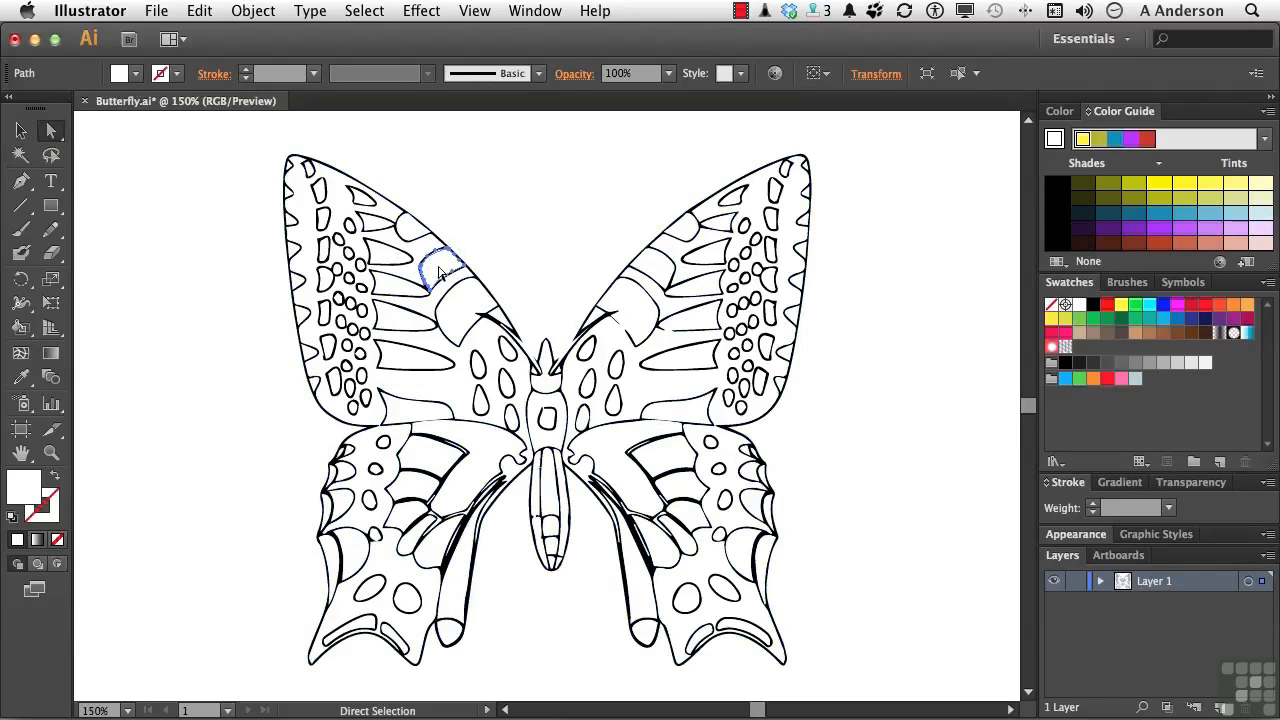
shift+click(463, 307)
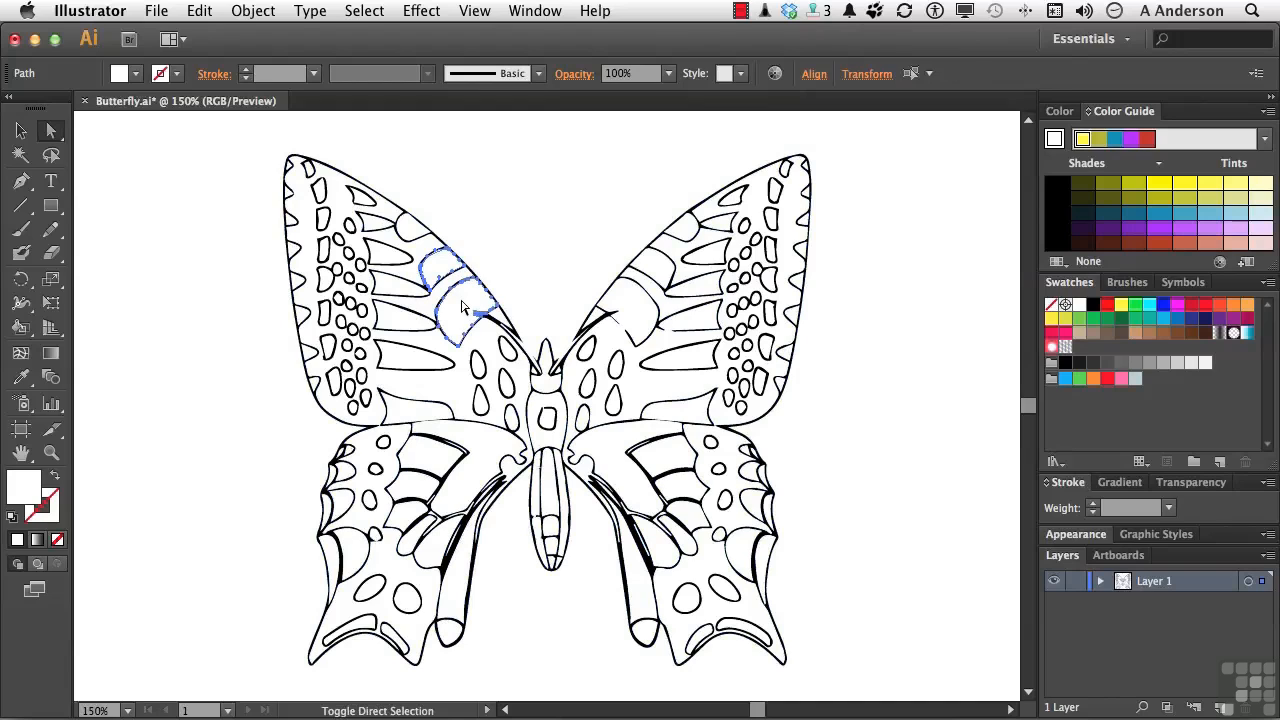
shift+click(413, 233)
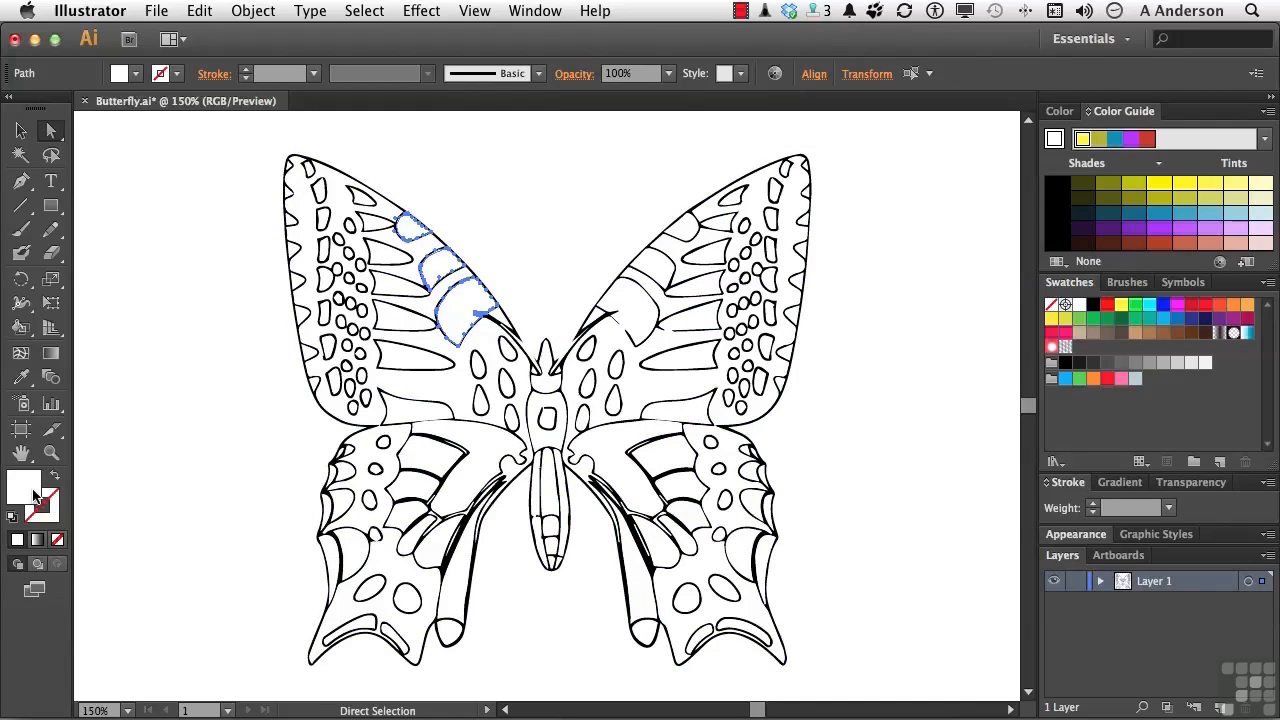
click(1157, 184)
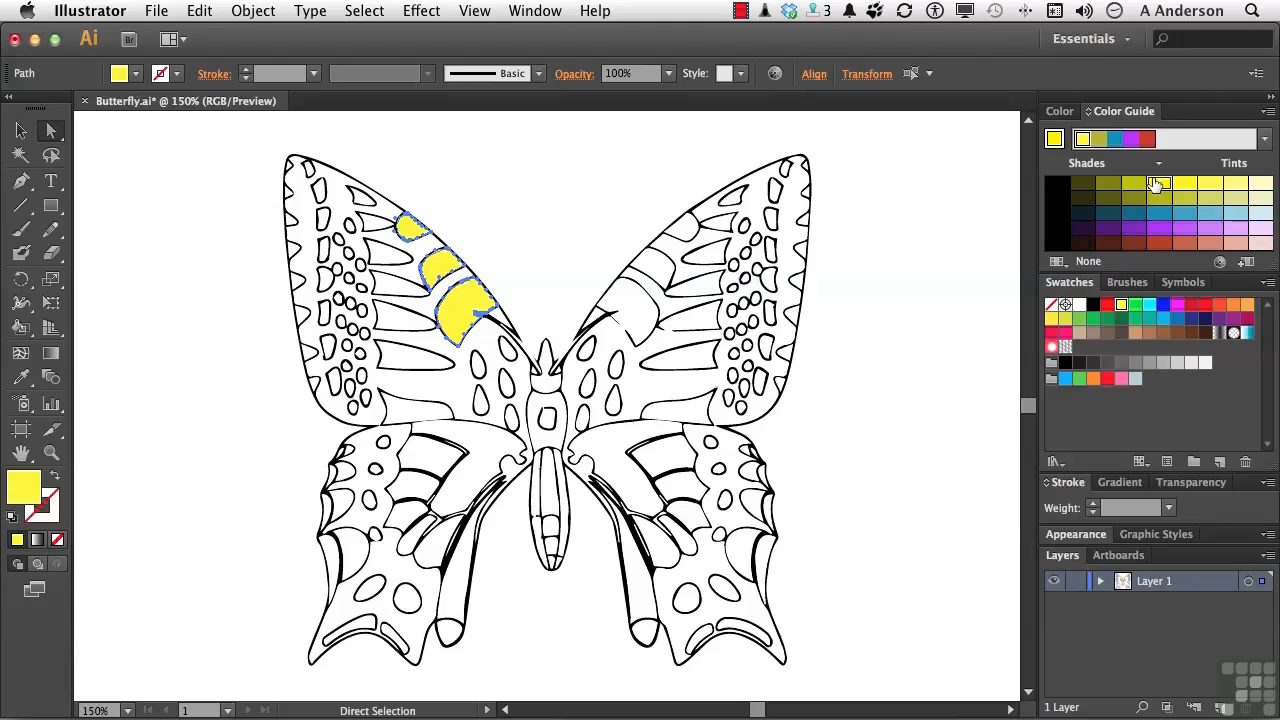
key(super+z)
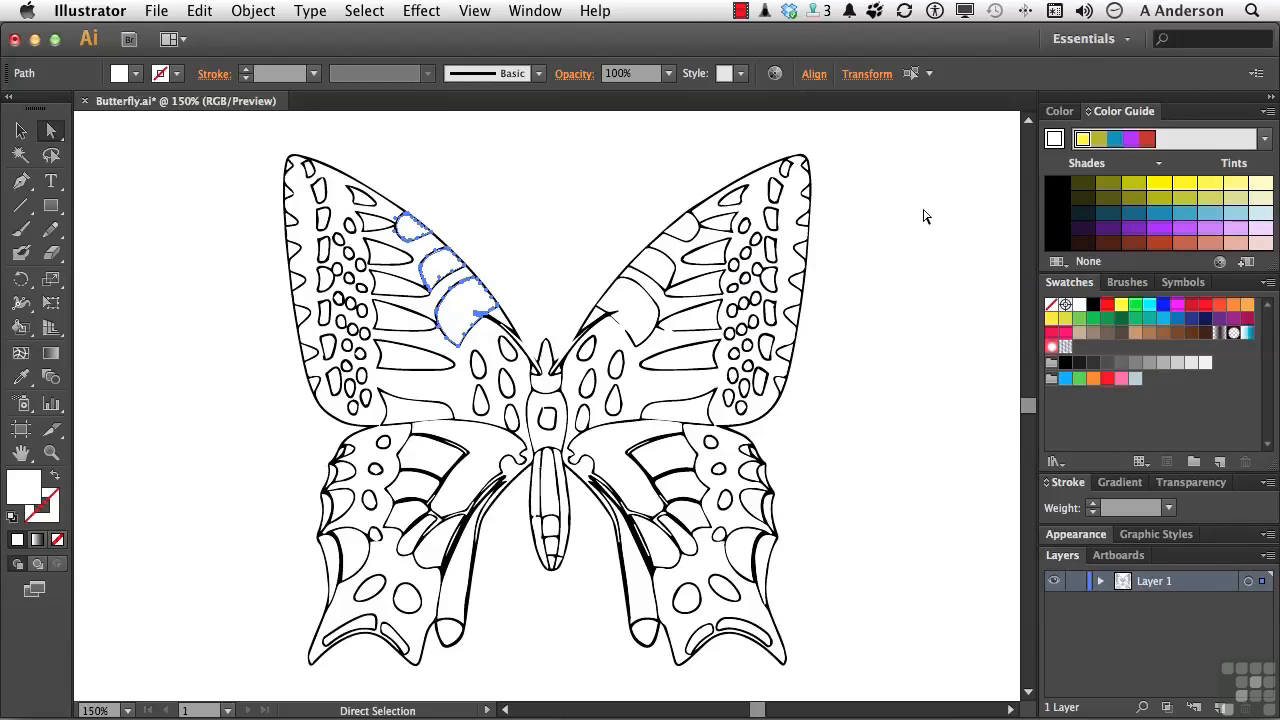
click(167, 212)
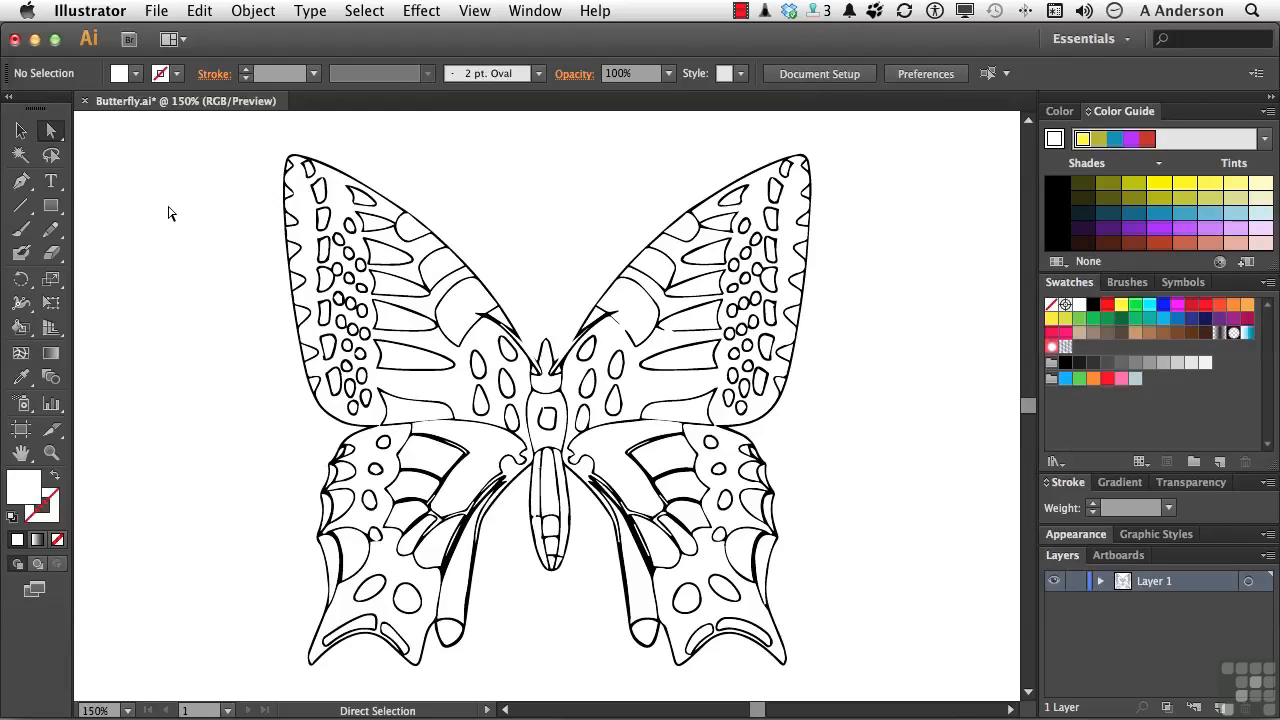
Convert the whole expanded butterfly into a Live Paint group.
click(21, 130)
click(343, 287)
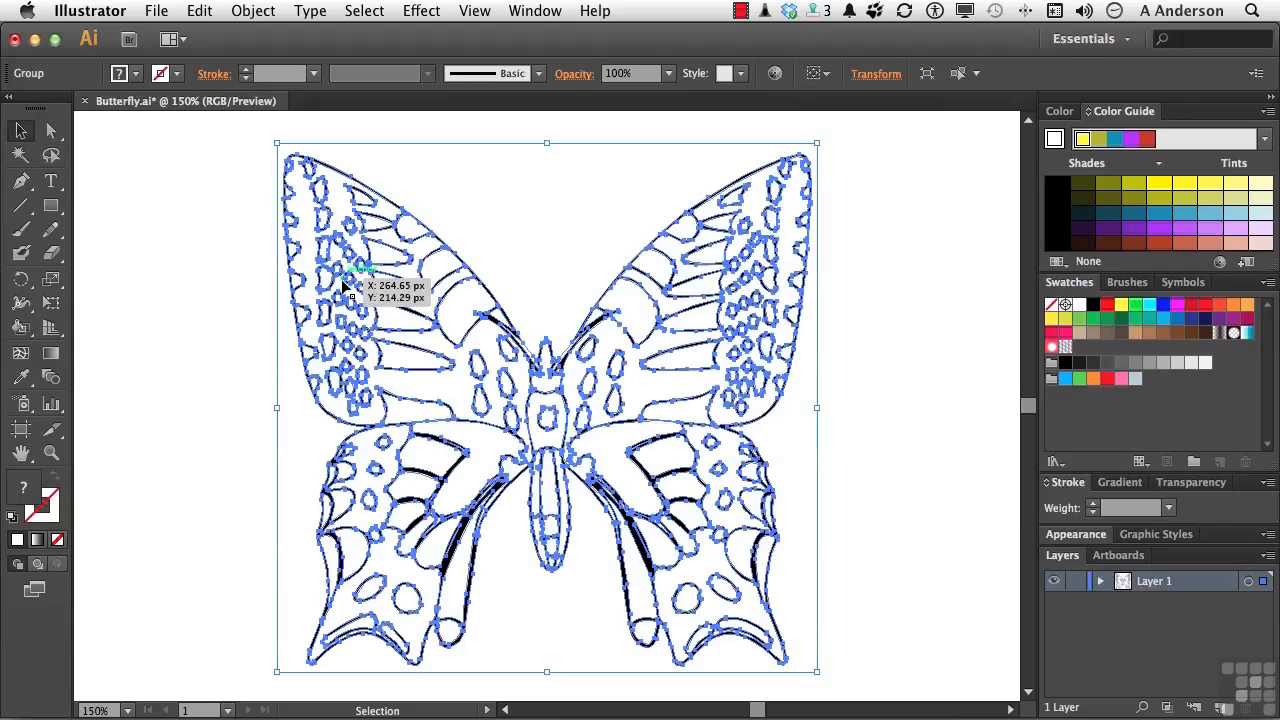
click(250, 10)
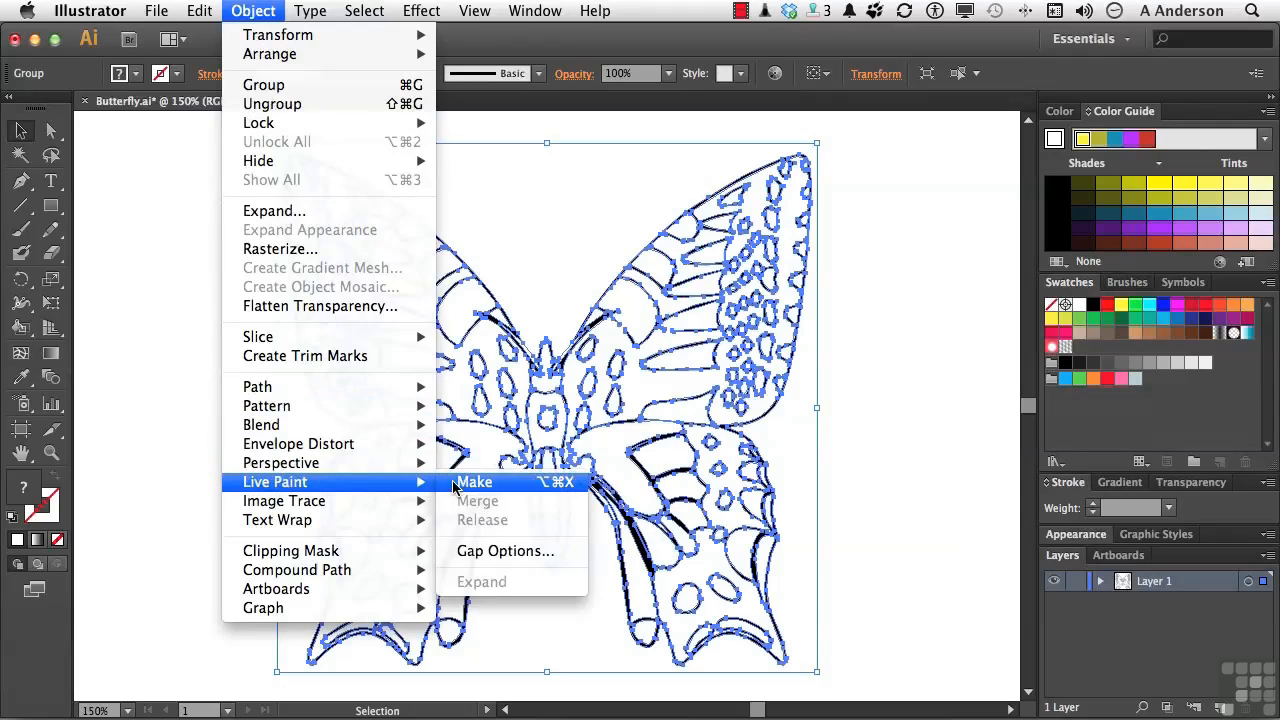
click(460, 483)
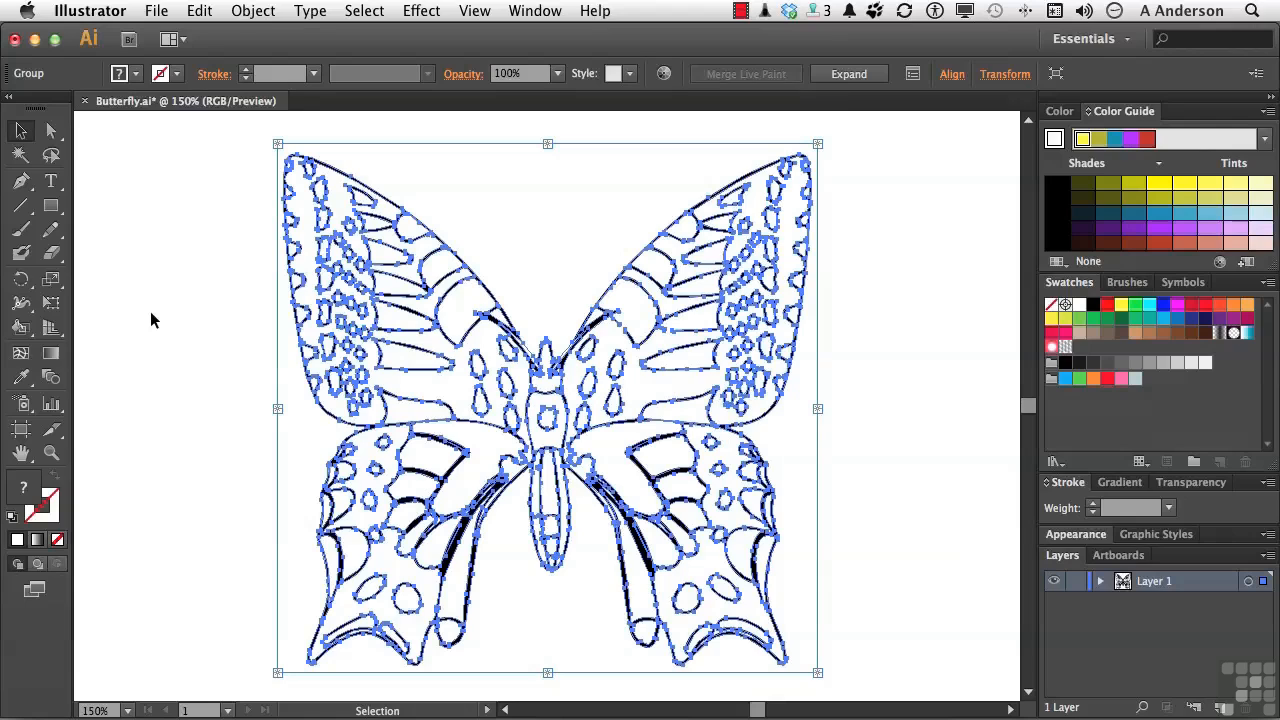
Fill the three large cells along the left forewing's inner edge with yellow using the Live Paint Bucket.
click(20, 327)
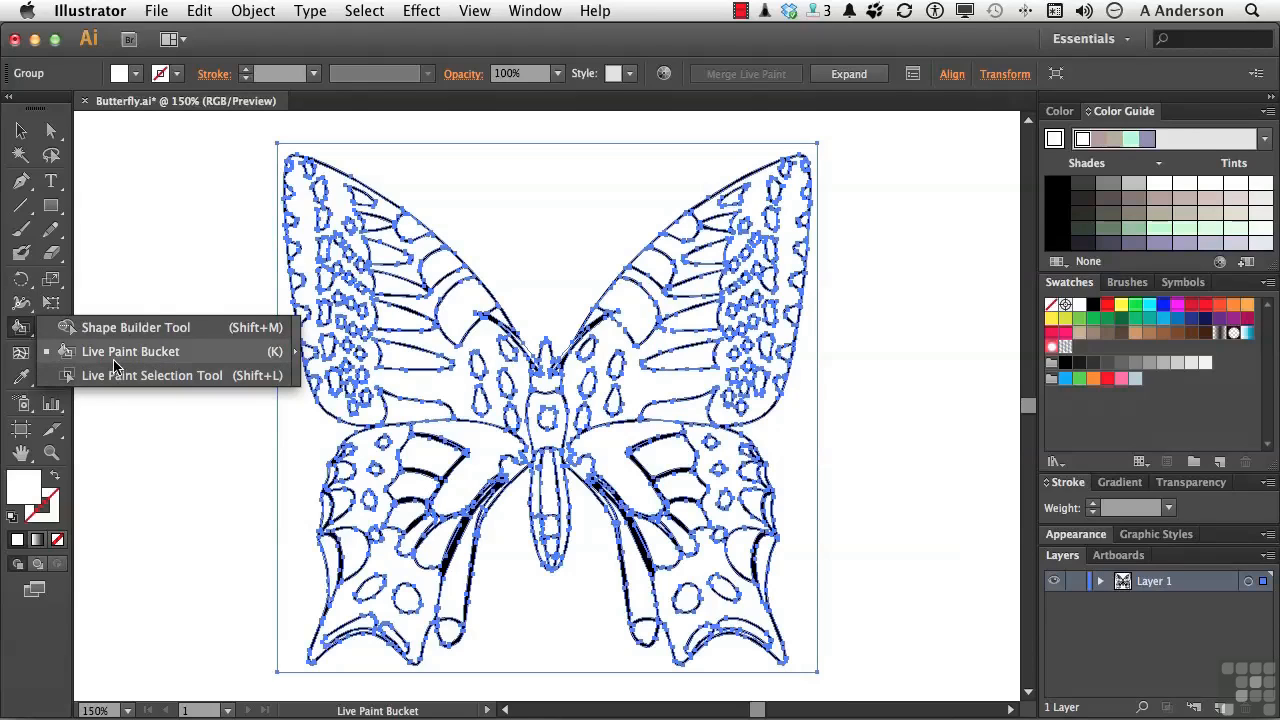
click(116, 356)
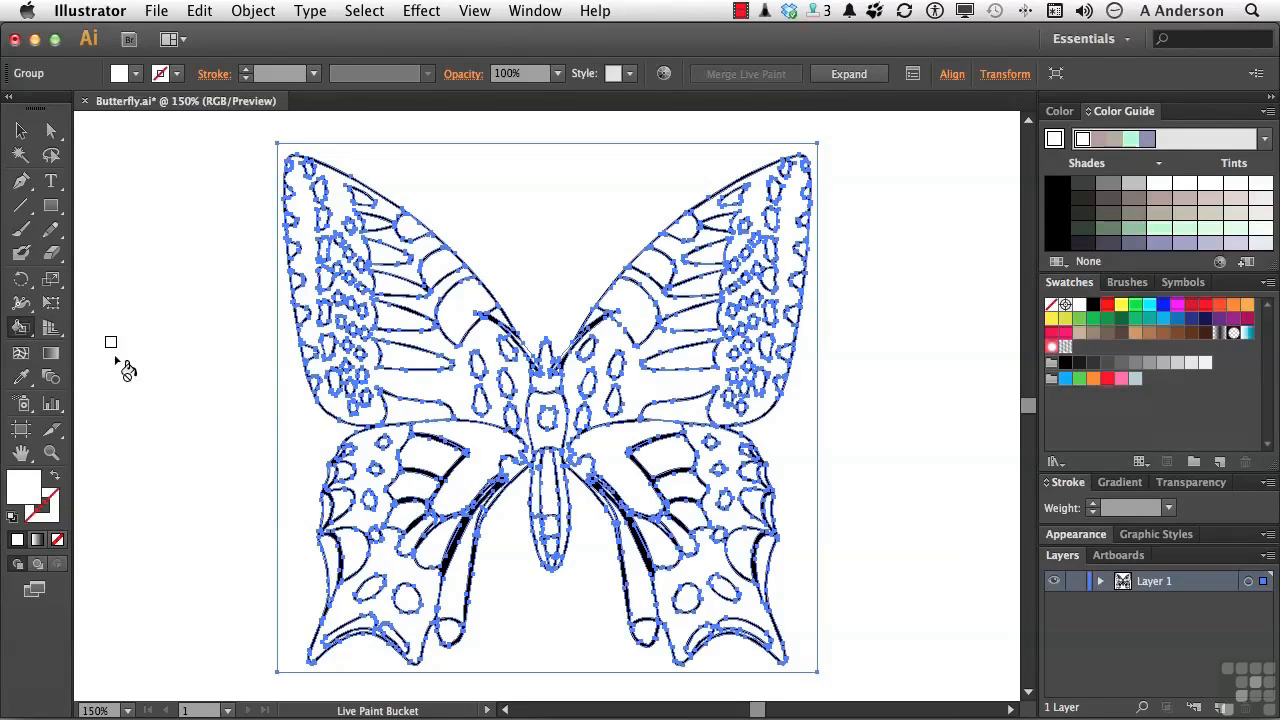
click(1120, 305)
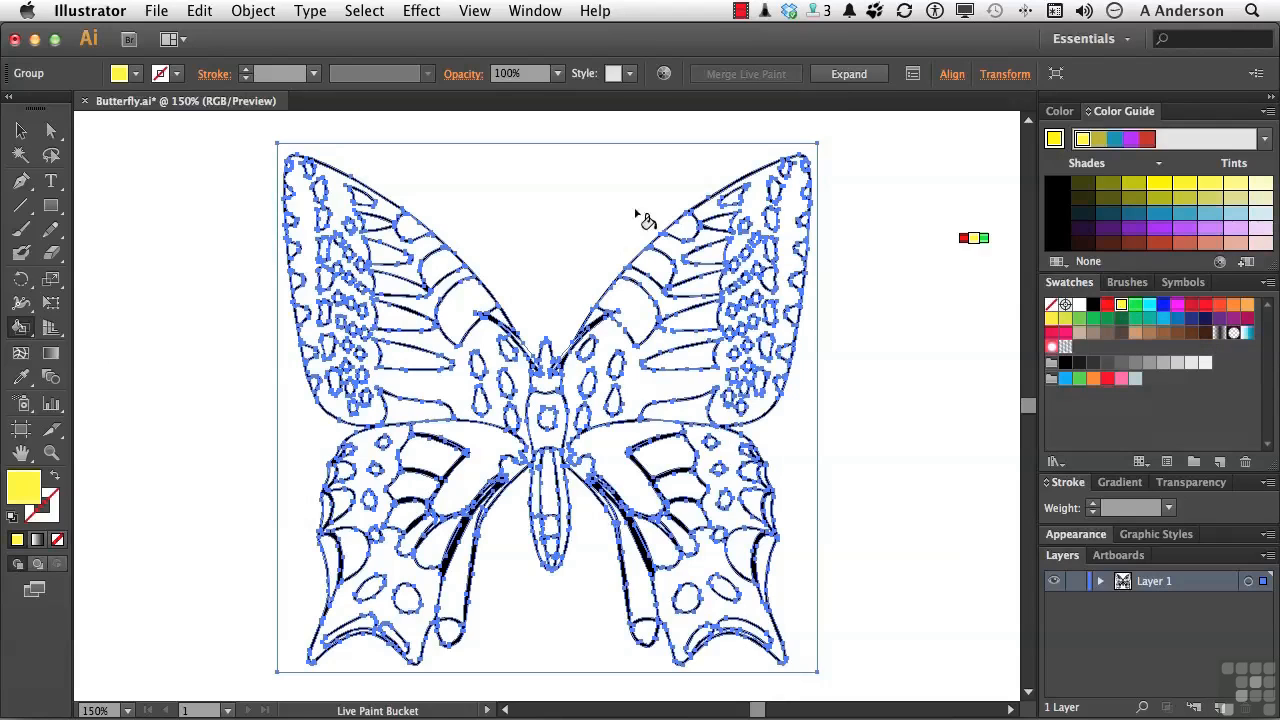
click(456, 316)
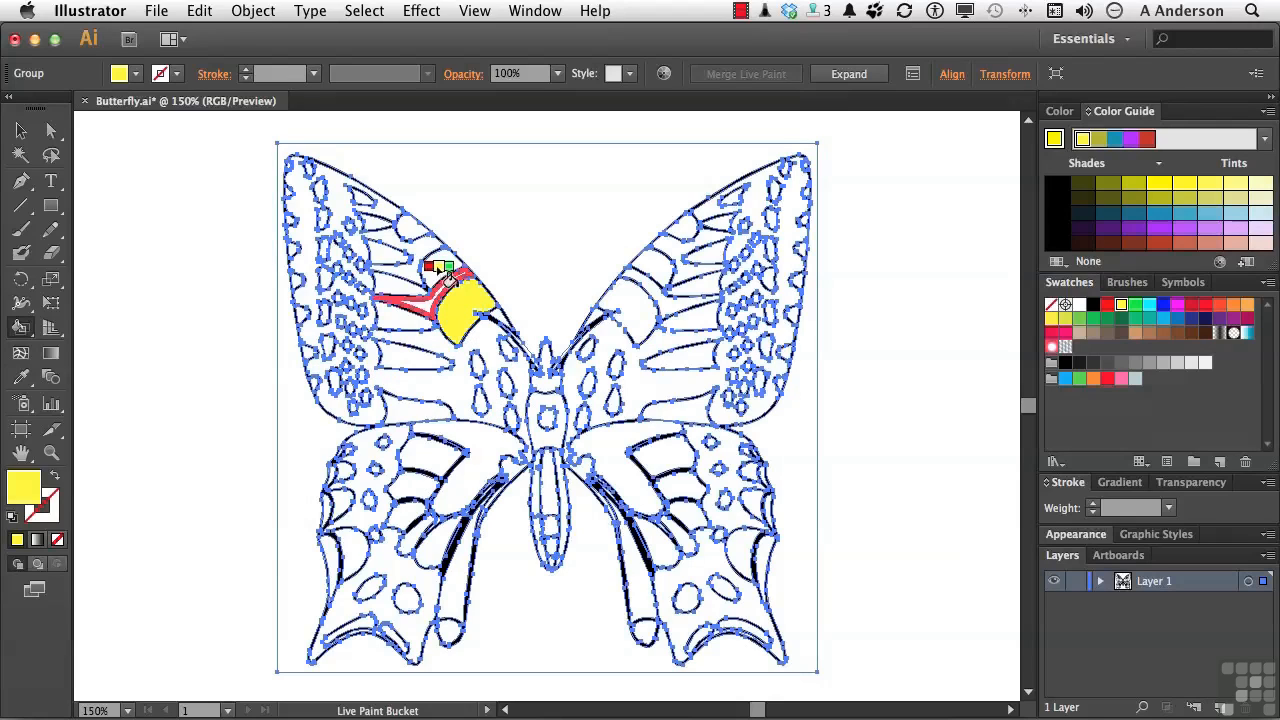
click(437, 266)
click(410, 225)
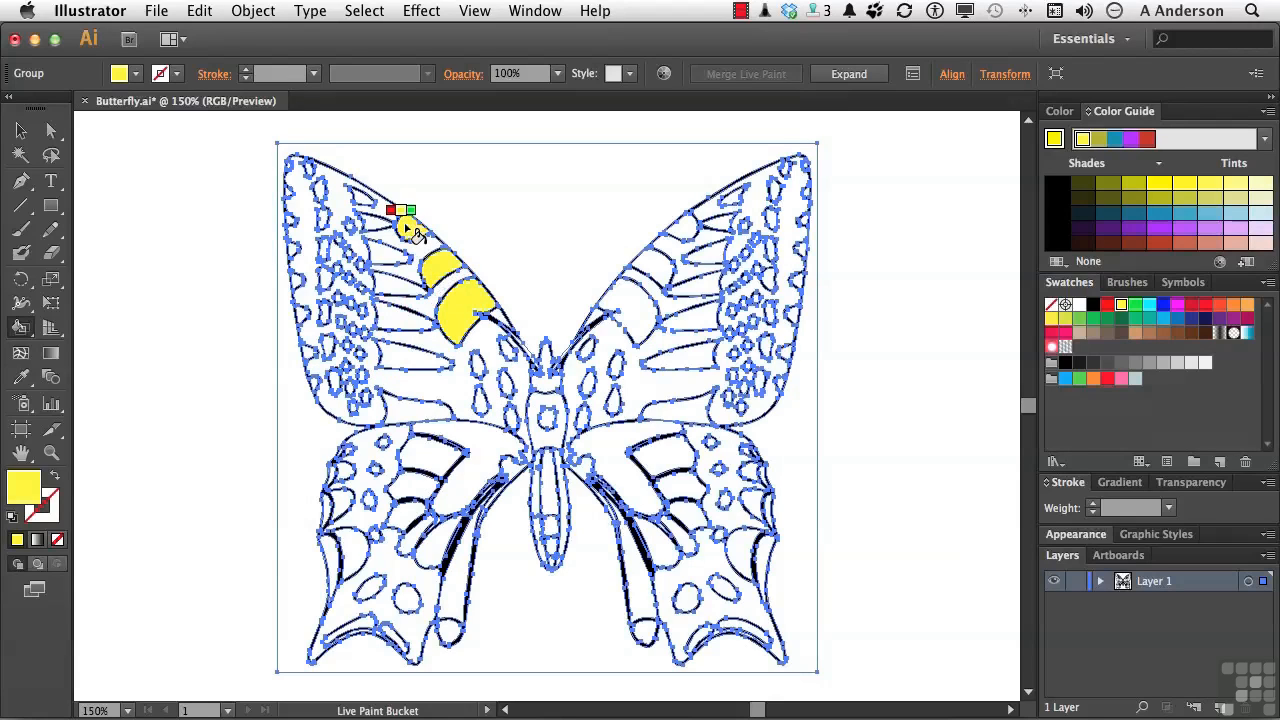
Fill the seven elongated cells in the middle of the left forewing with purple from the colour harmony.
click(1158, 230)
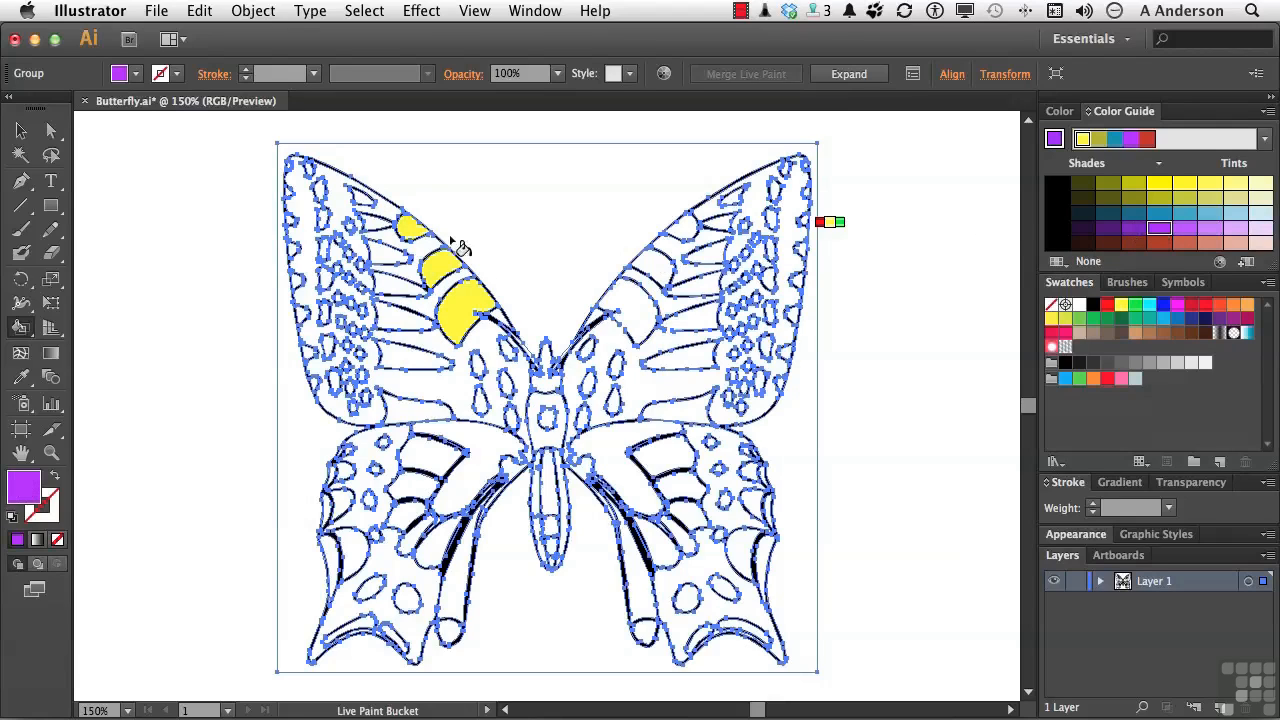
click(362, 197)
click(378, 220)
click(388, 252)
click(396, 287)
click(403, 320)
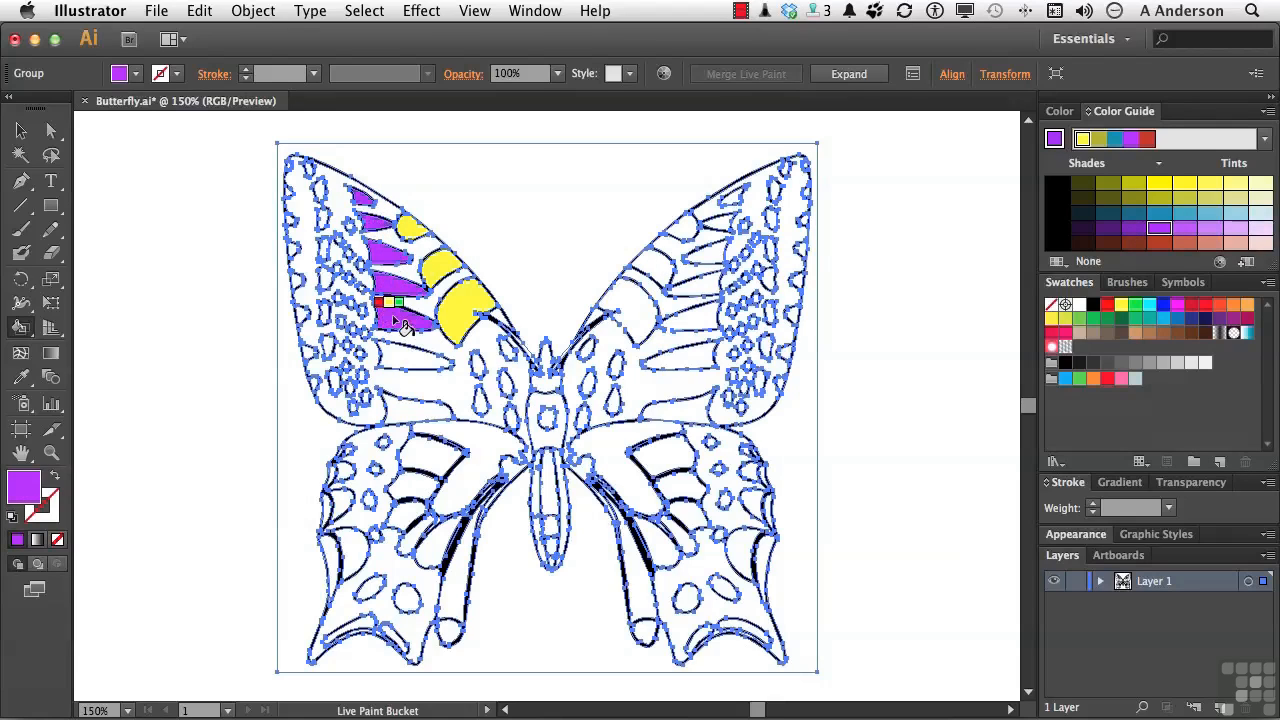
click(408, 360)
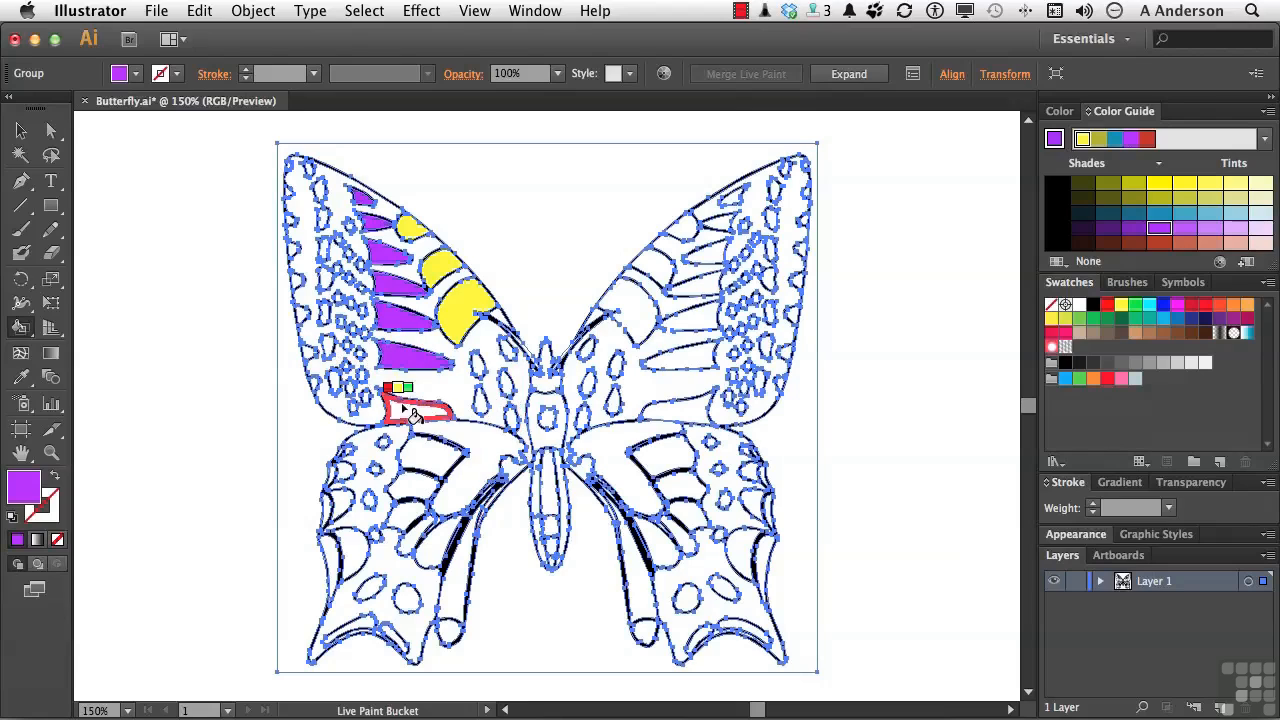
click(413, 418)
Fill the two smaller cells along the right forewing's inner edge with yellow.
click(1157, 186)
click(684, 228)
click(656, 266)
Try filling the largest cell on the right forewing's inner edge with yellow, and undo that fill.
click(638, 316)
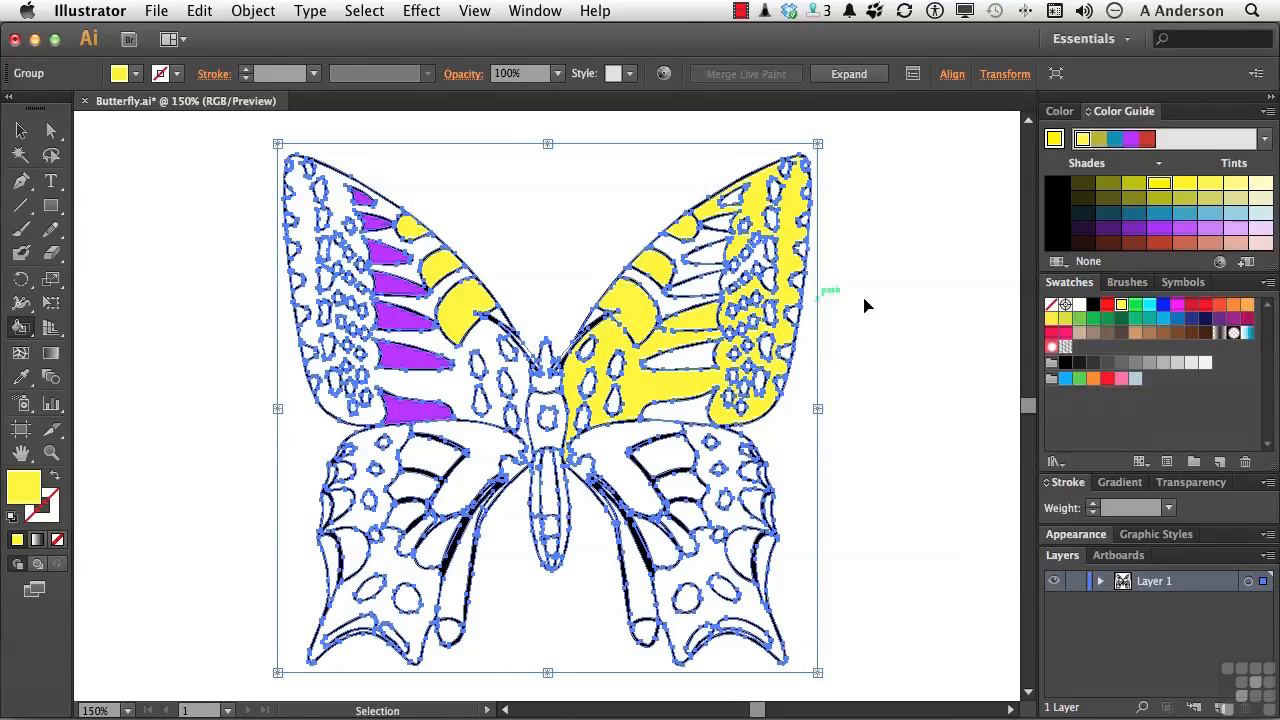
super+click(912, 299)
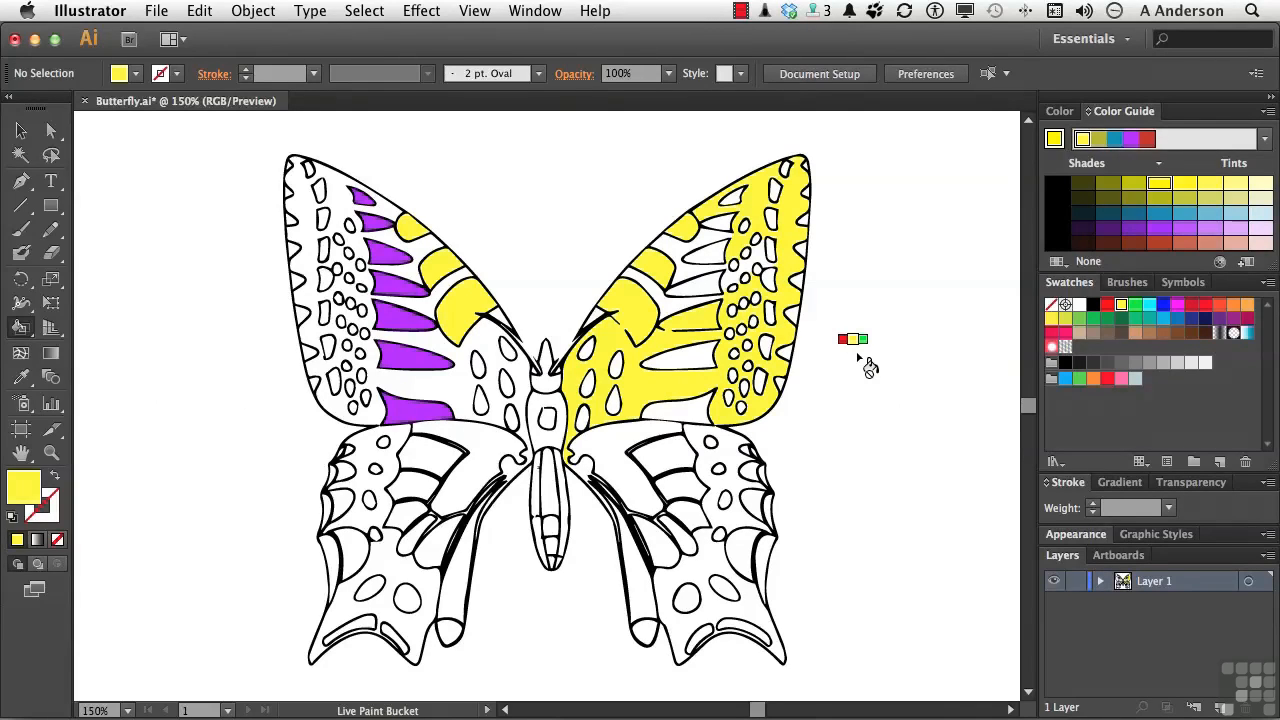
key(super+z)
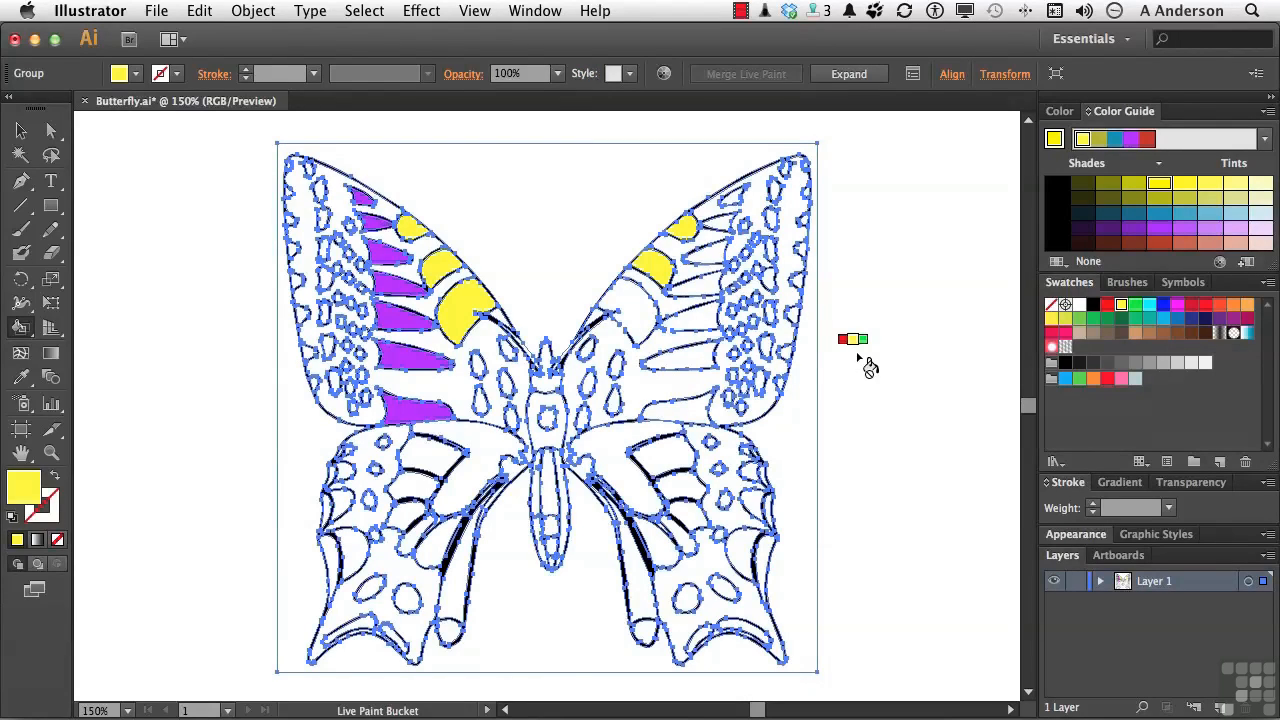
Set the Live Paint group's gap detection so that paint stops at Medium Gaps.
click(22, 133)
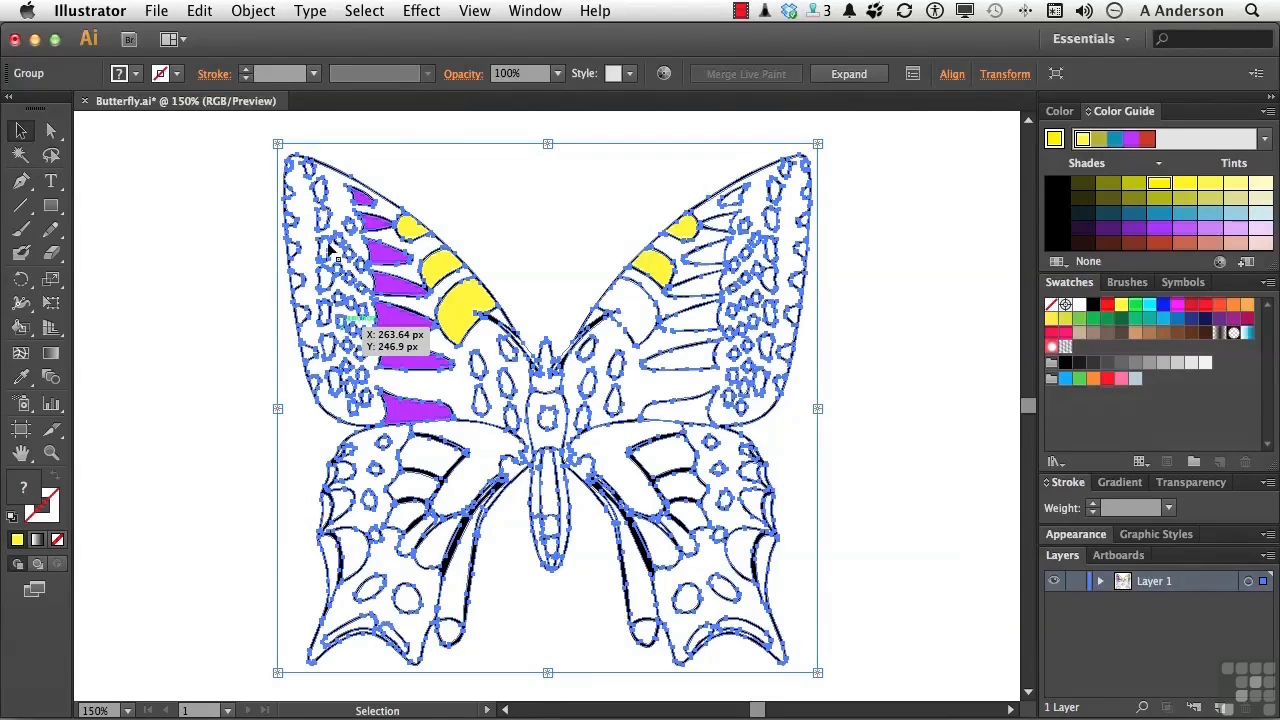
click(253, 12)
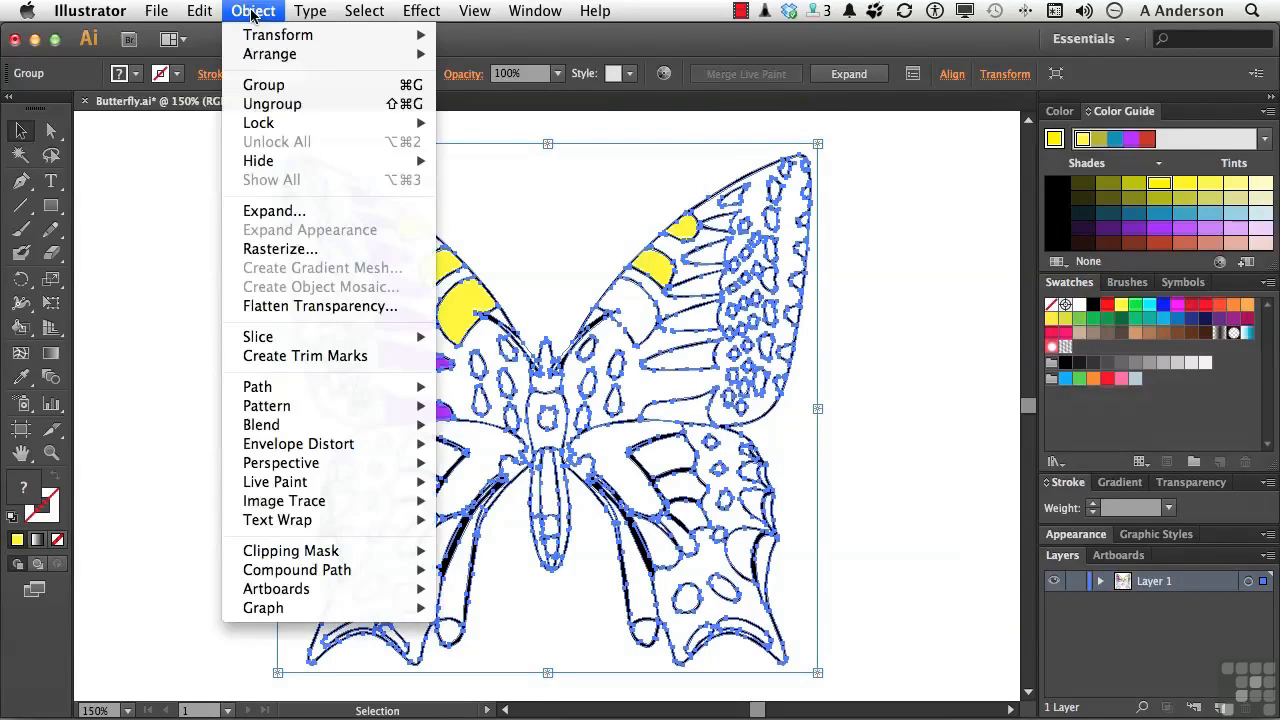
mouse_move(312, 483)
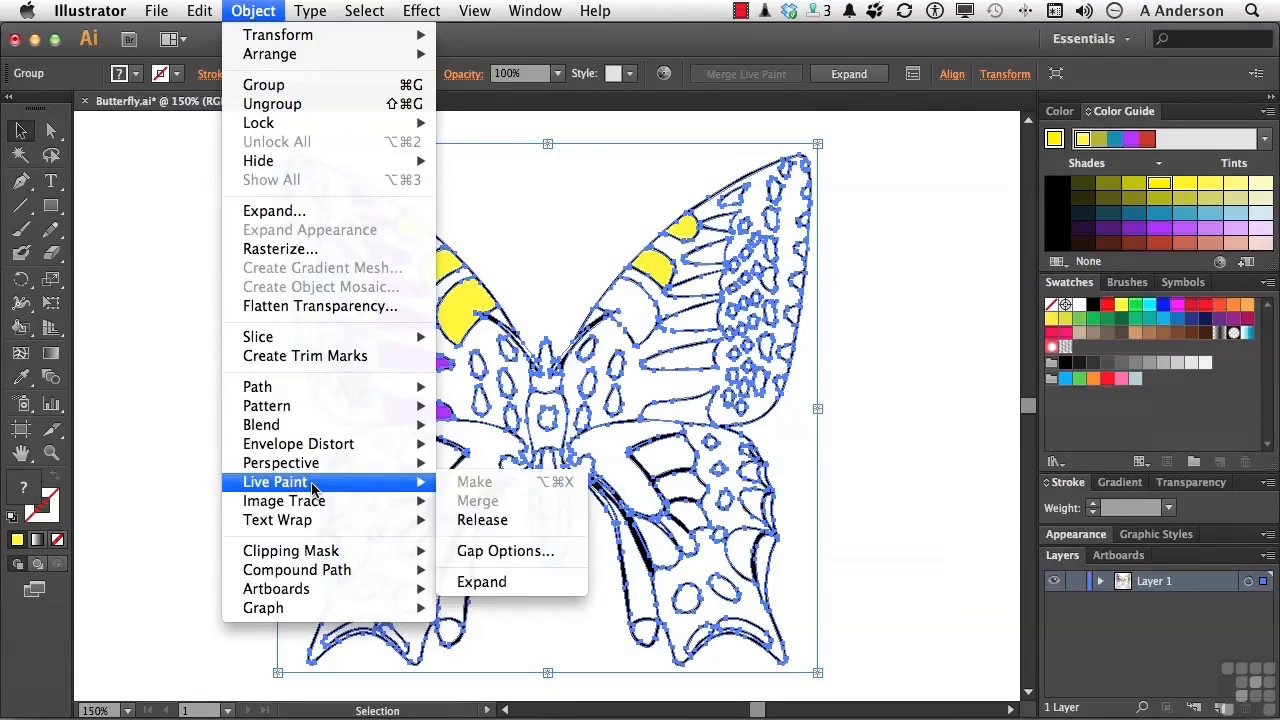
click(524, 552)
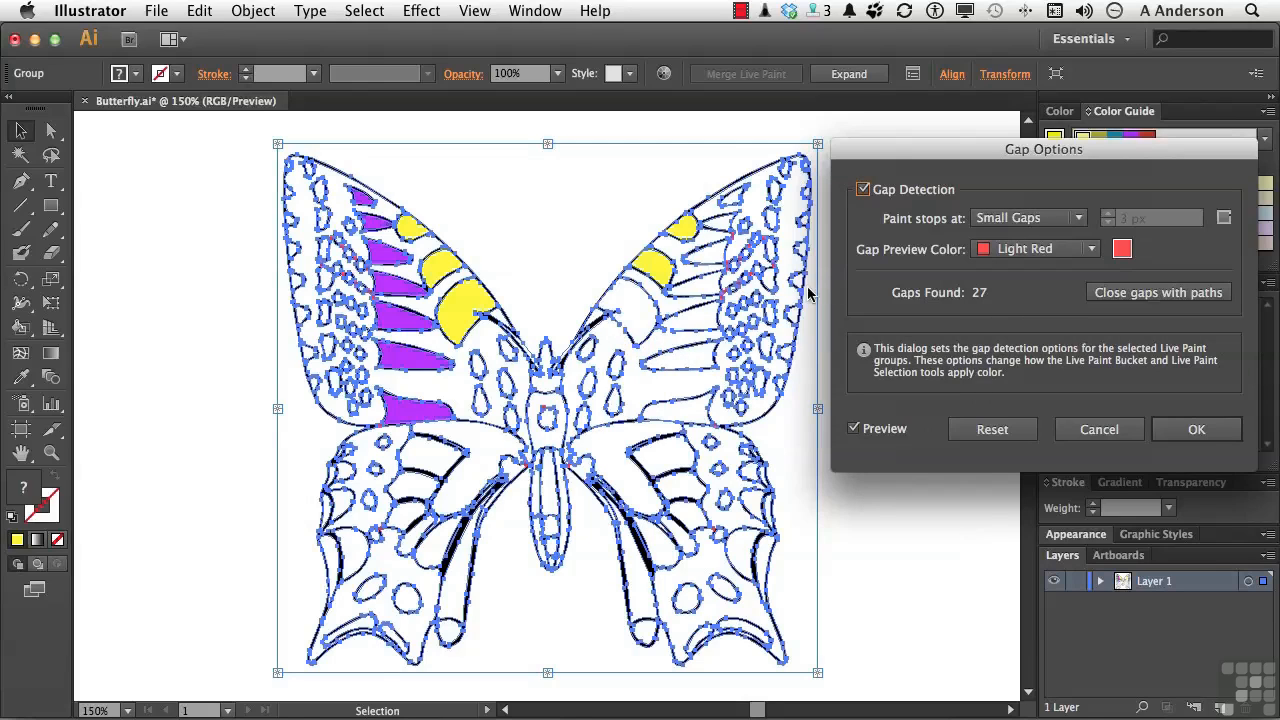
click(999, 220)
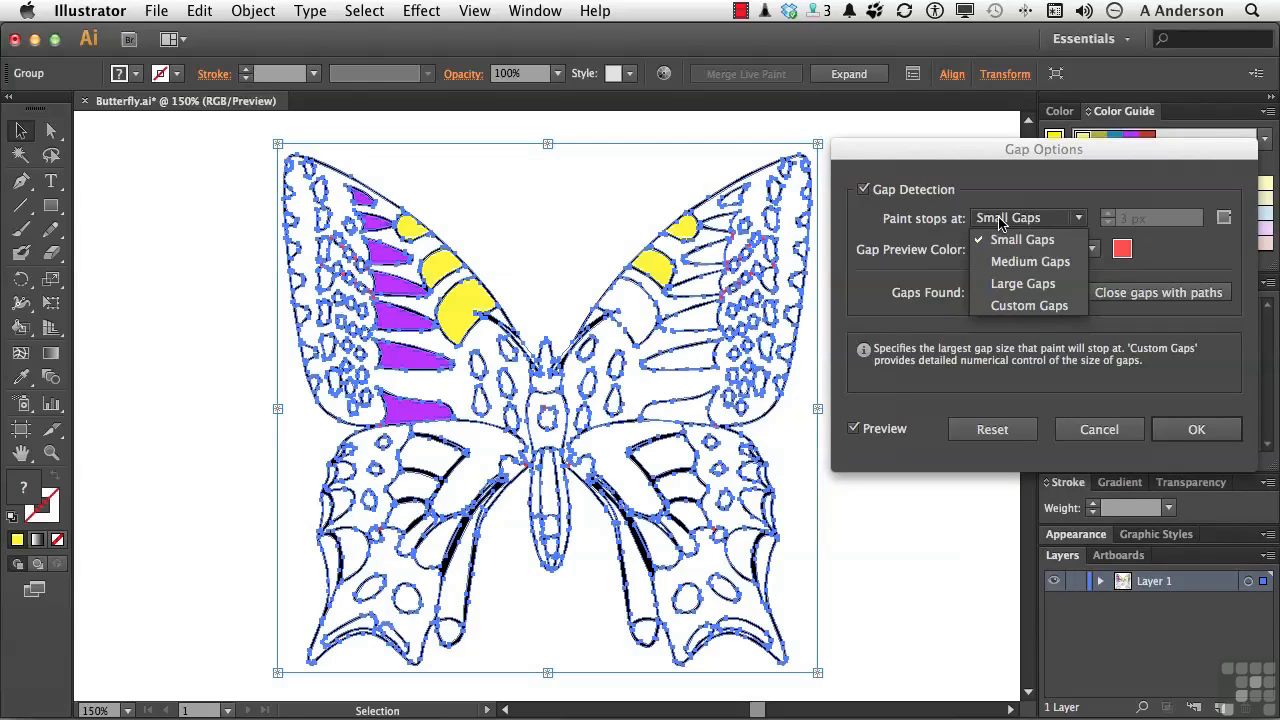
click(1007, 267)
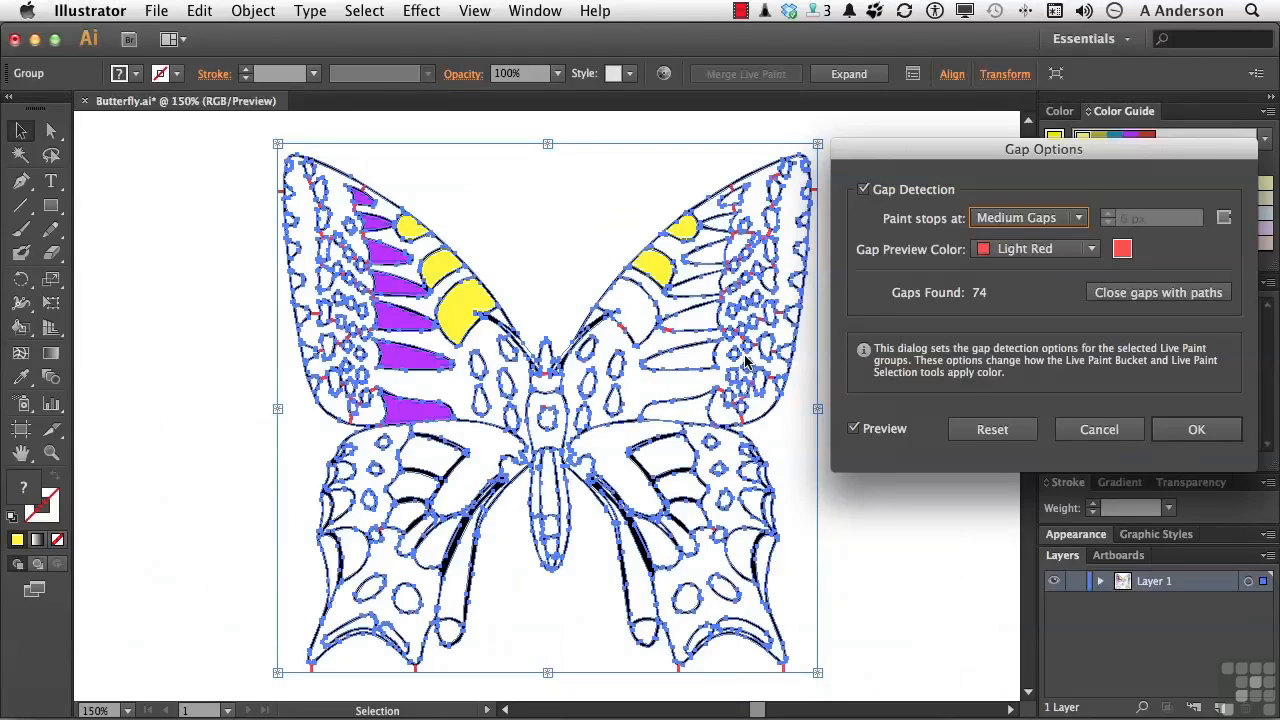
click(1197, 429)
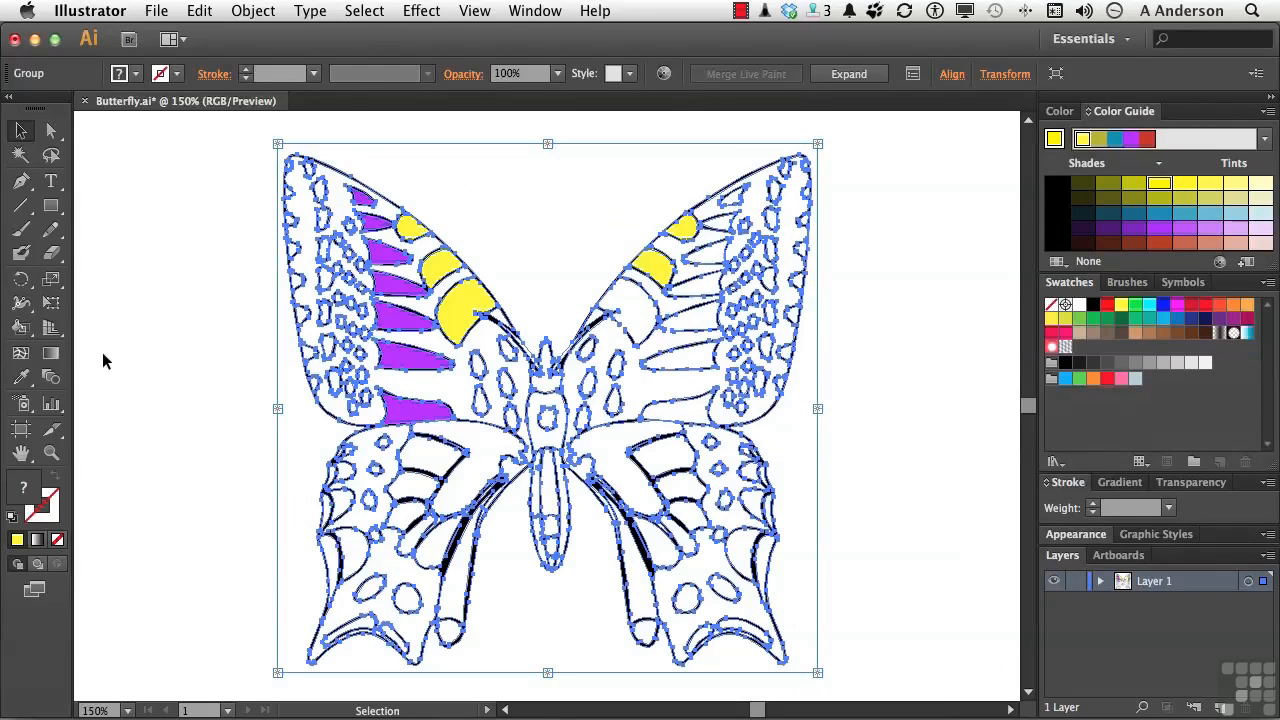
Fill the largest cell on the right forewing's inner edge with yellow using the Live Paint Bucket.
click(19, 331)
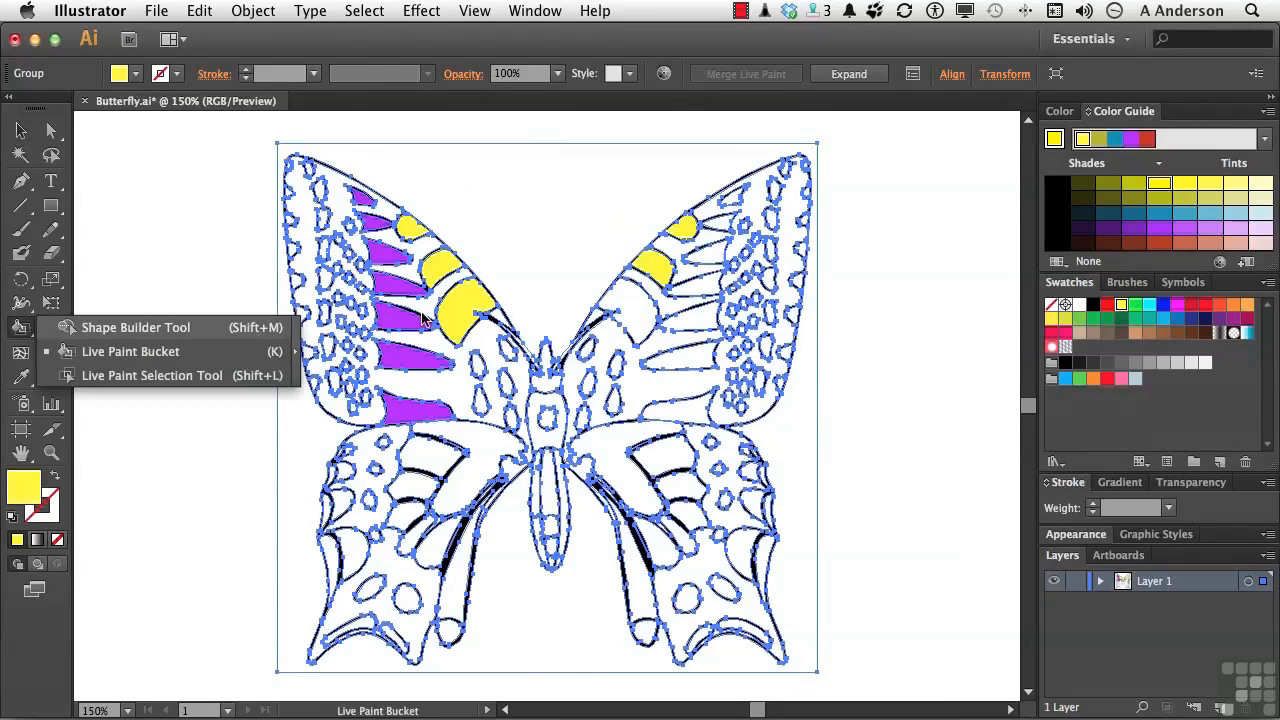
click(632, 309)
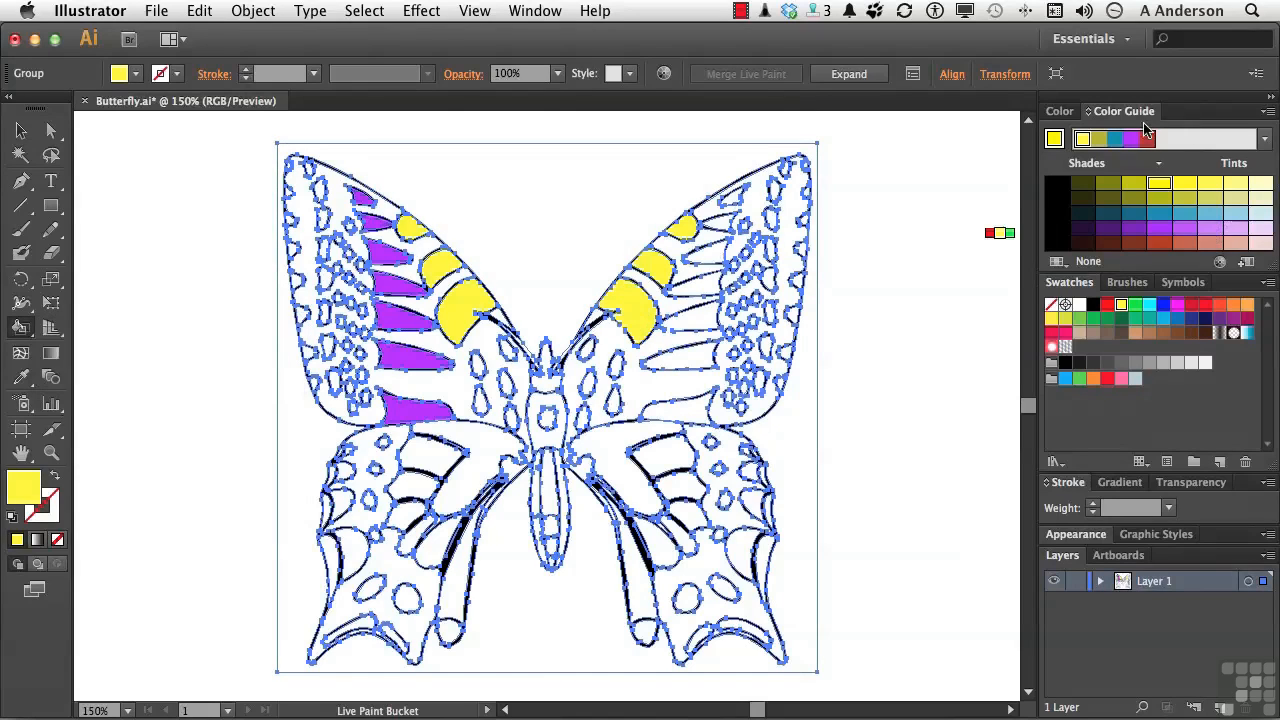
Fill the seven tapered cells in the middle of the right forewing with the bright purple from the Color Guide.
click(1160, 230)
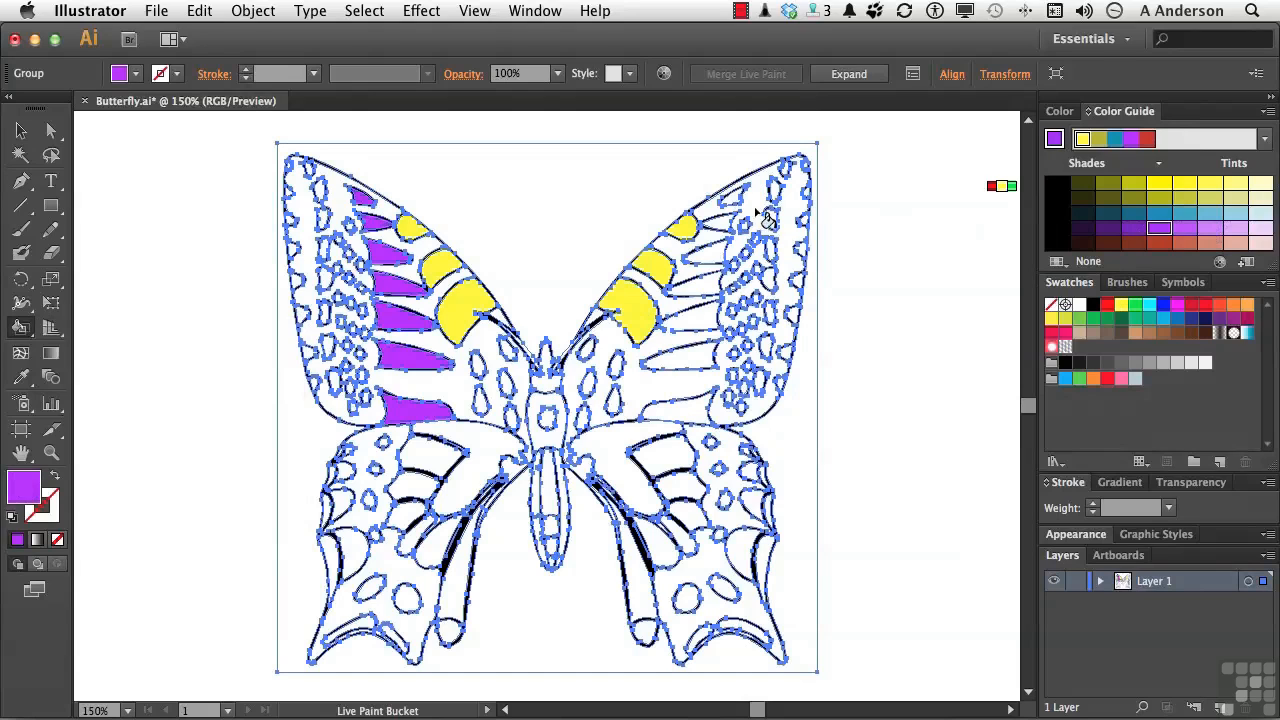
click(733, 197)
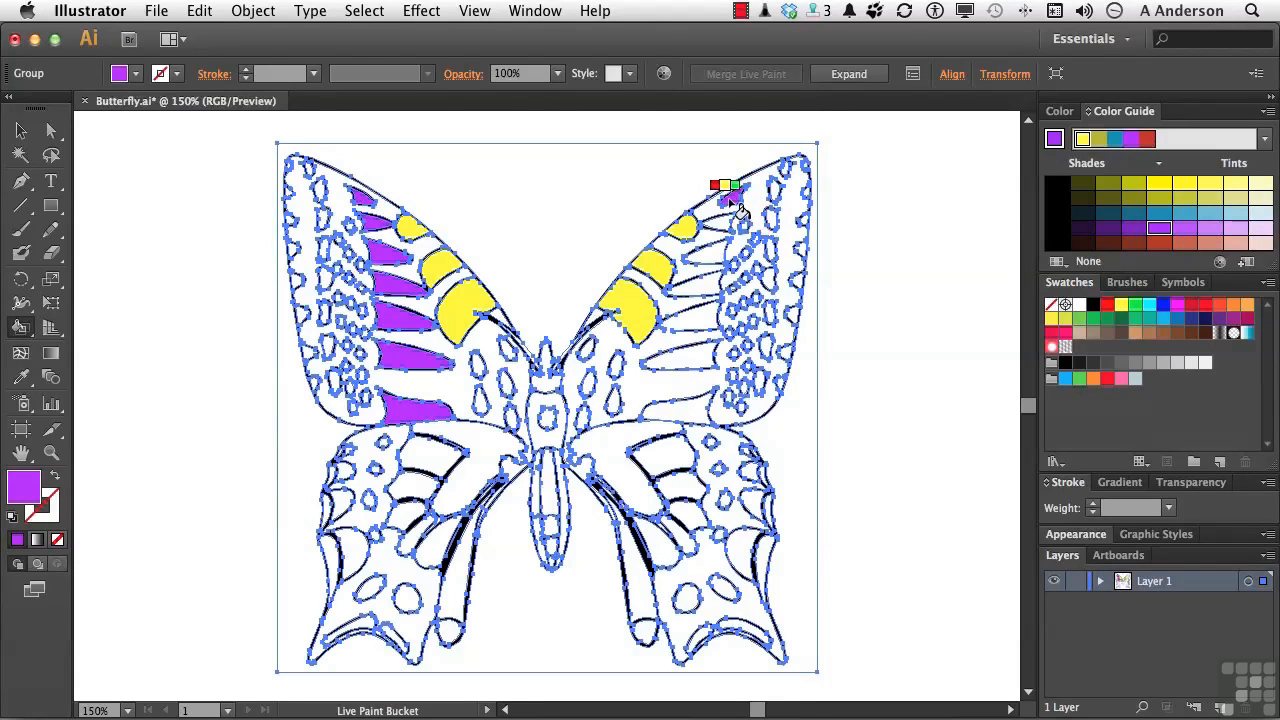
click(731, 227)
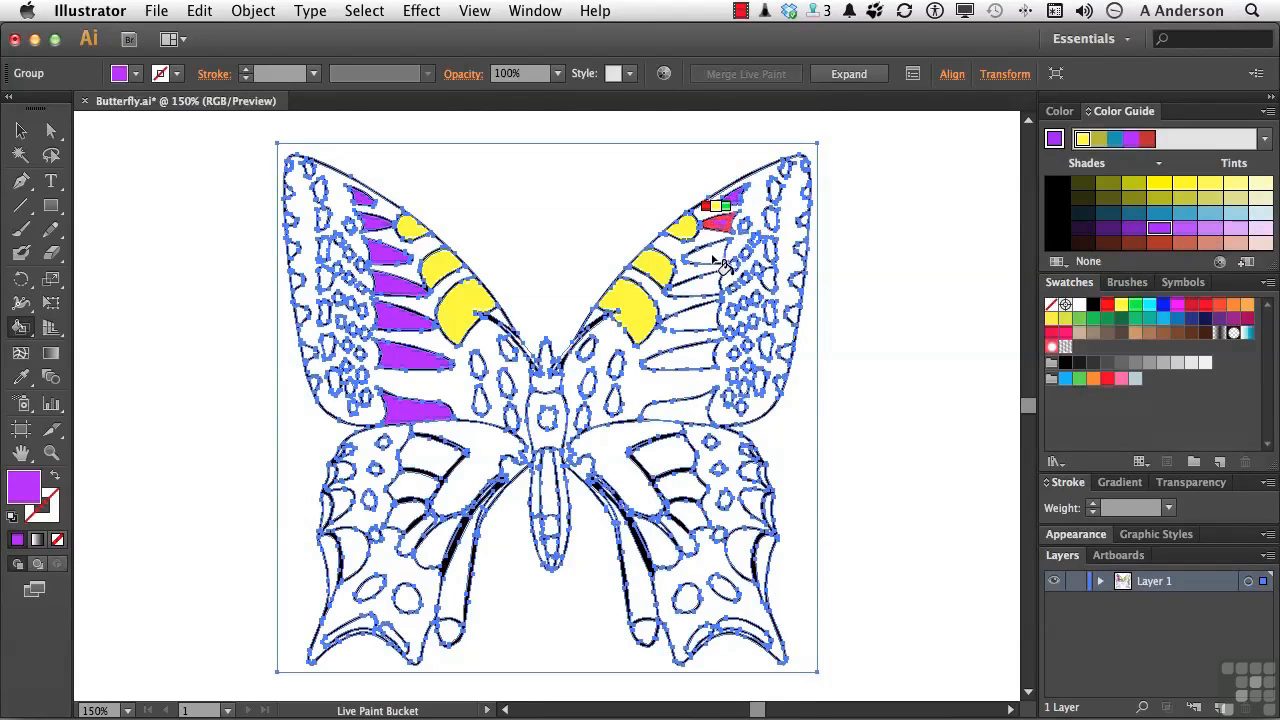
click(716, 258)
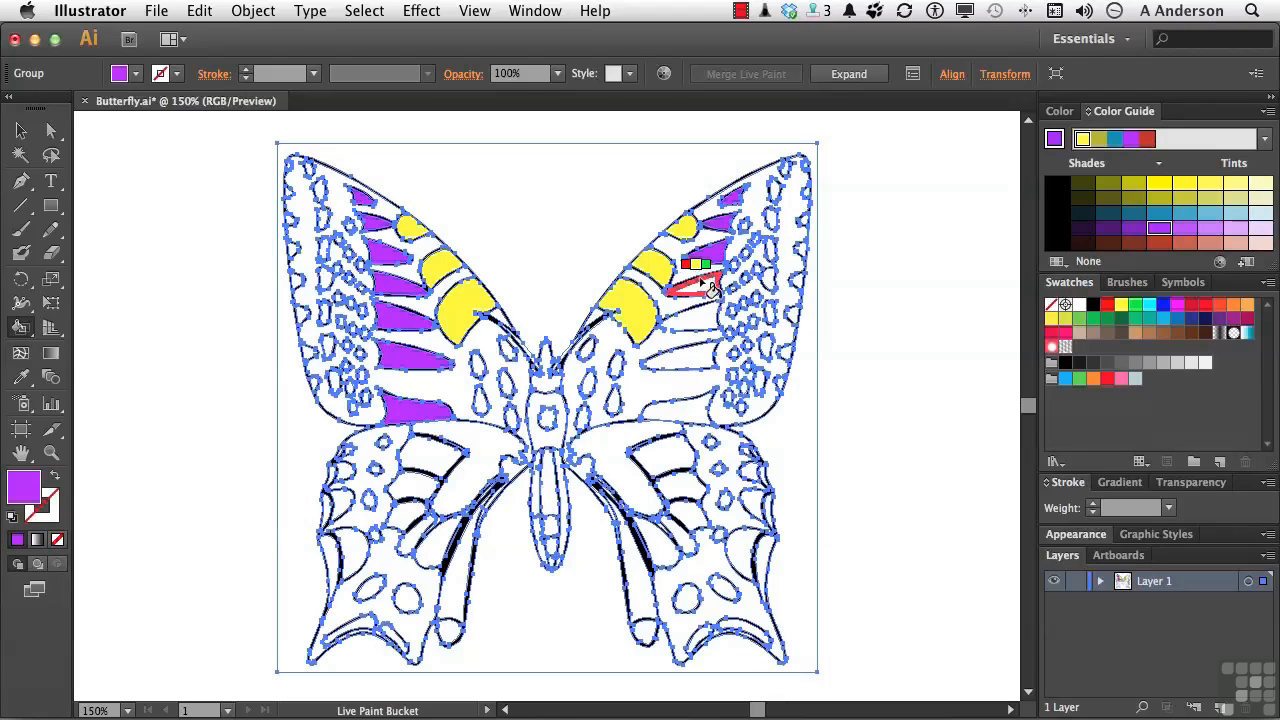
click(706, 290)
click(712, 322)
click(705, 360)
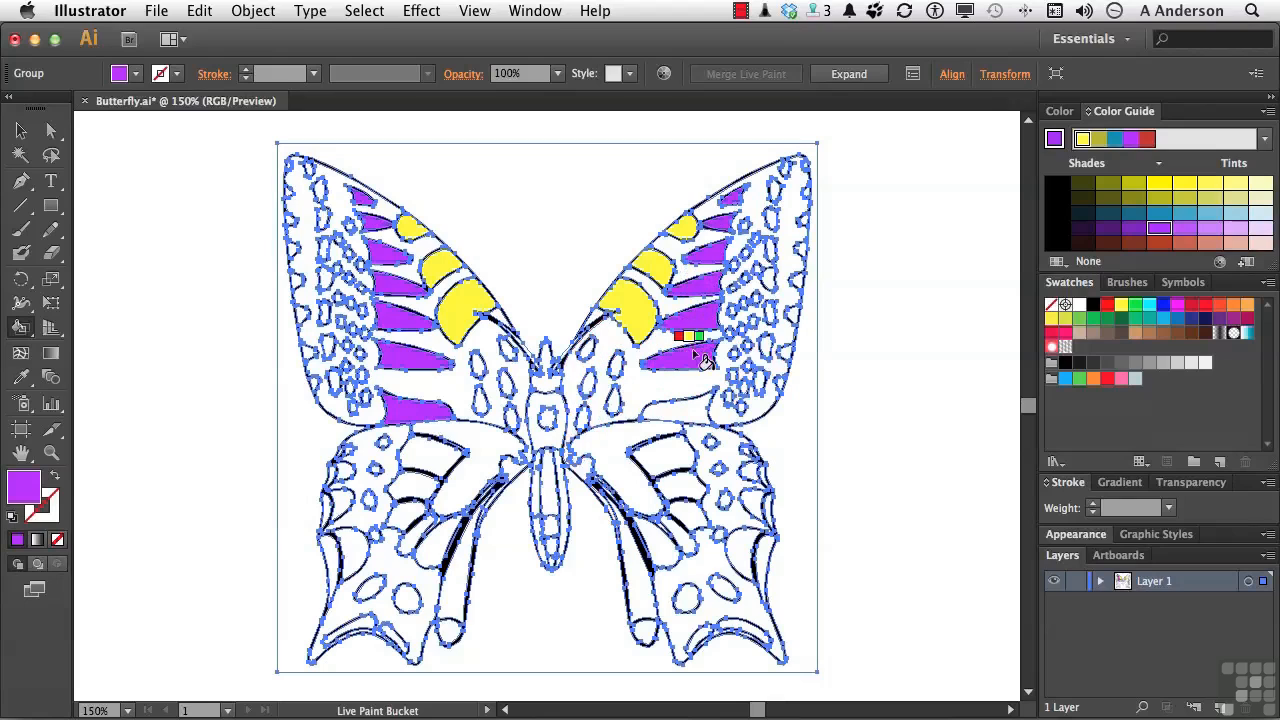
click(701, 412)
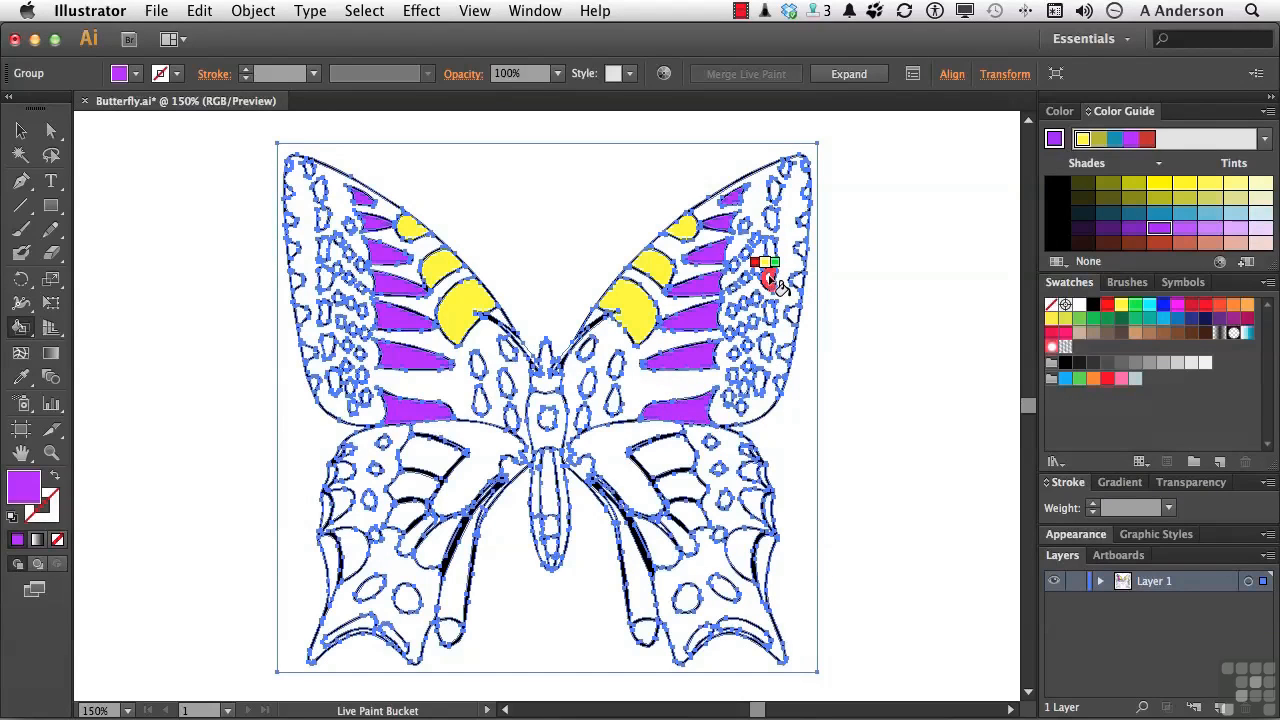
Fill the background areas around the spots on the right forewing, from outer edge to body, with the Color Guide's light pink tint.
click(1236, 245)
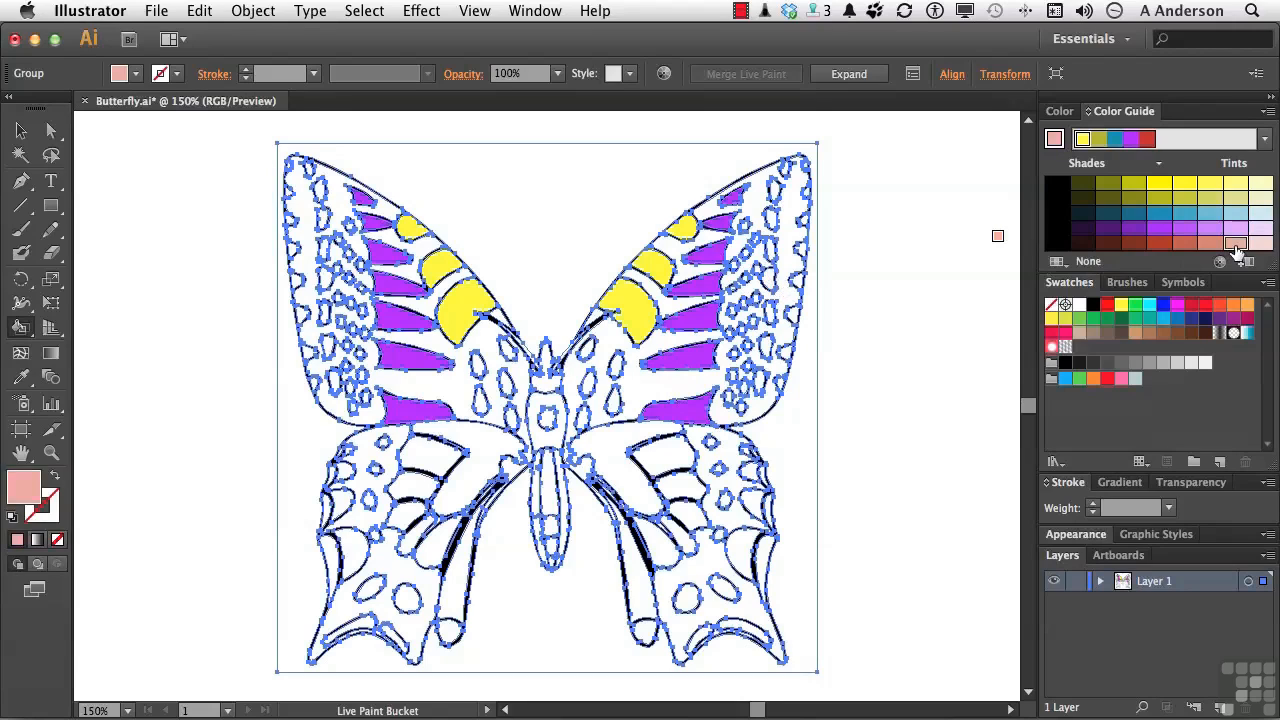
click(790, 220)
click(752, 198)
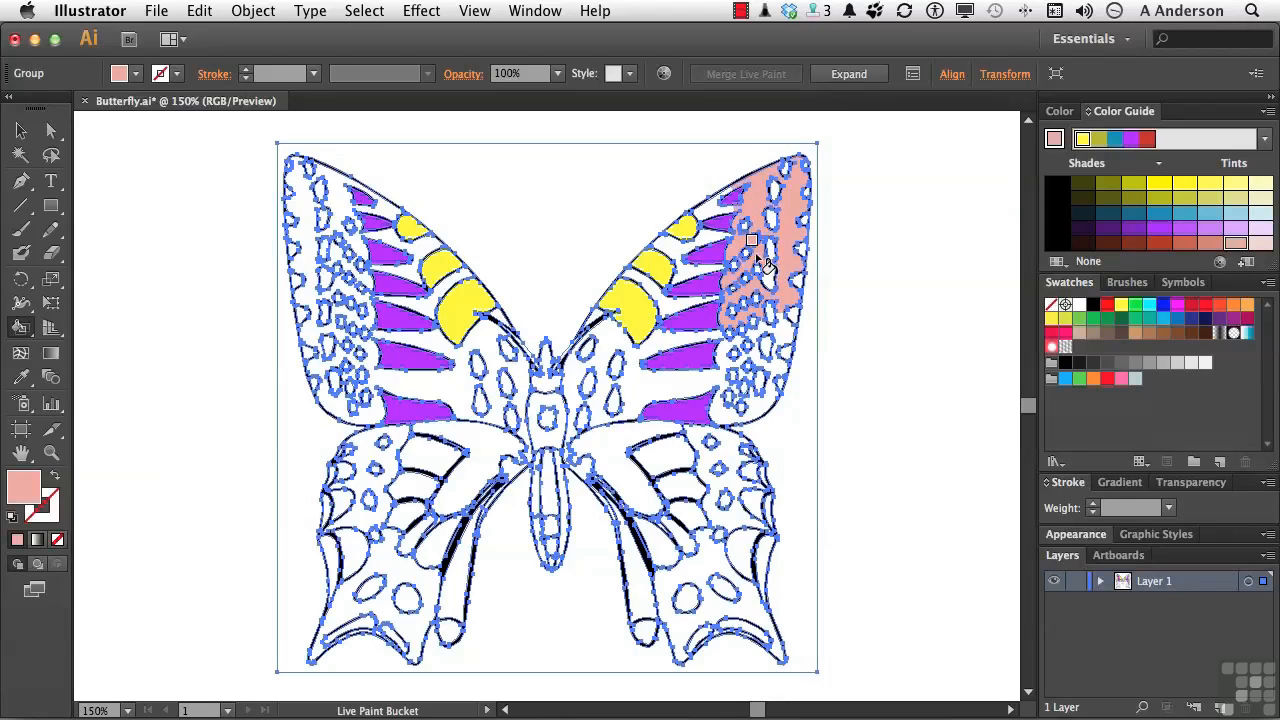
click(775, 325)
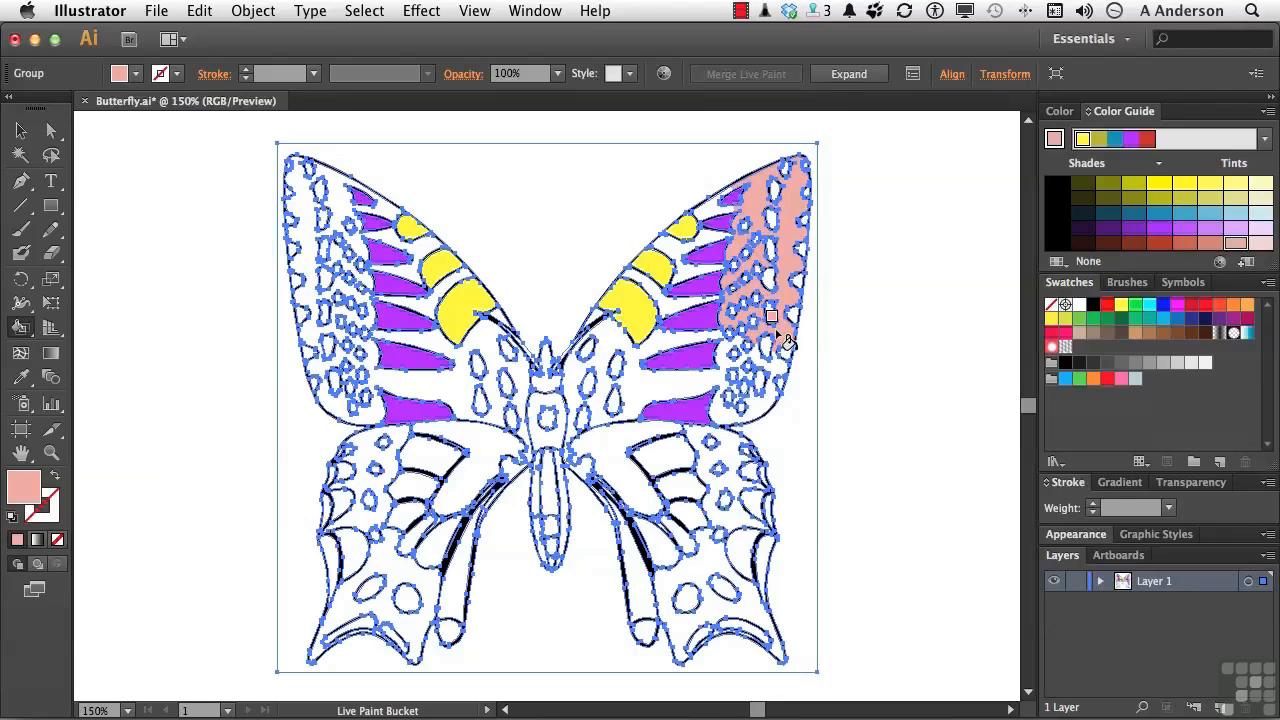
click(729, 358)
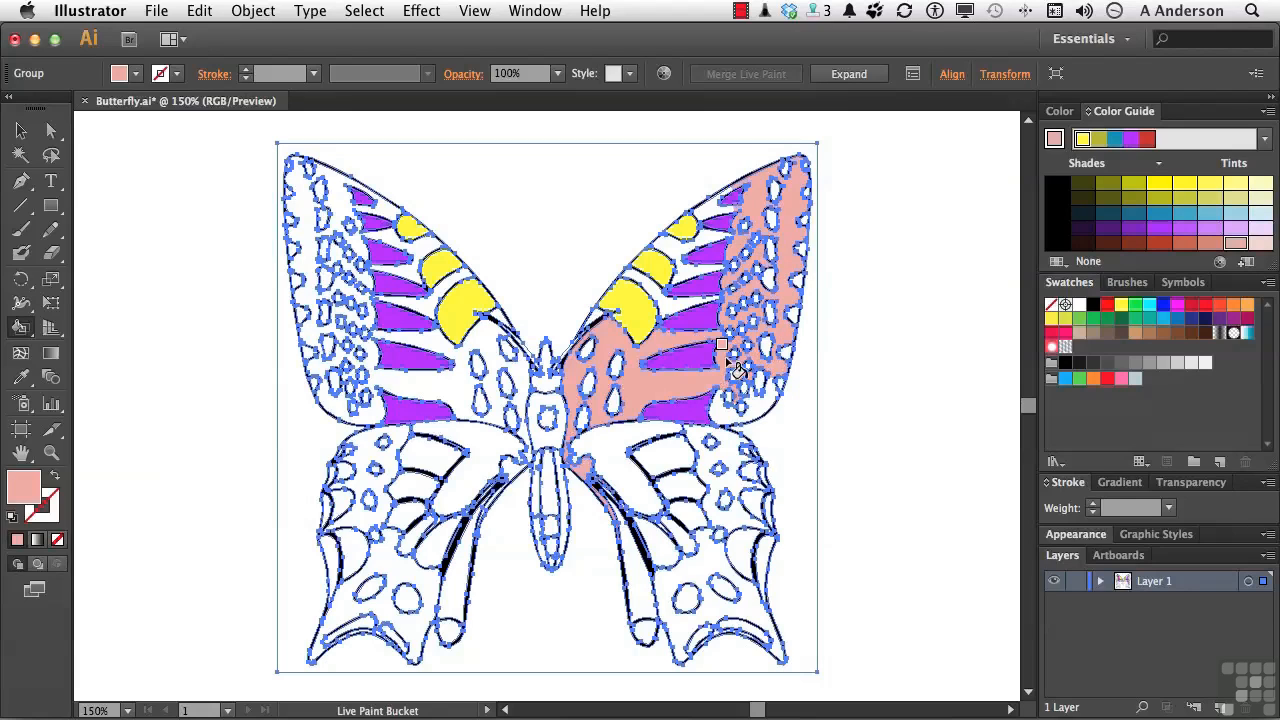
click(760, 408)
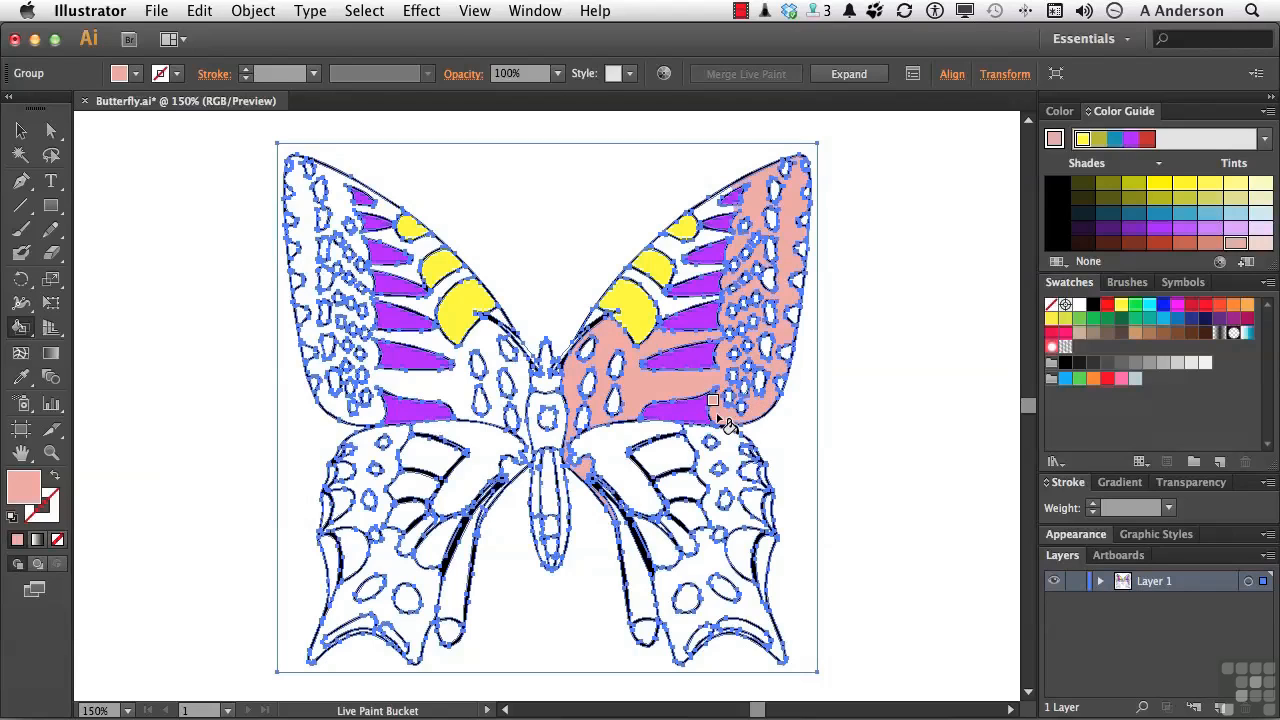
Fill the remaining white background areas between the yellow and purple cells of the right forewing with the light pink.
click(656, 290)
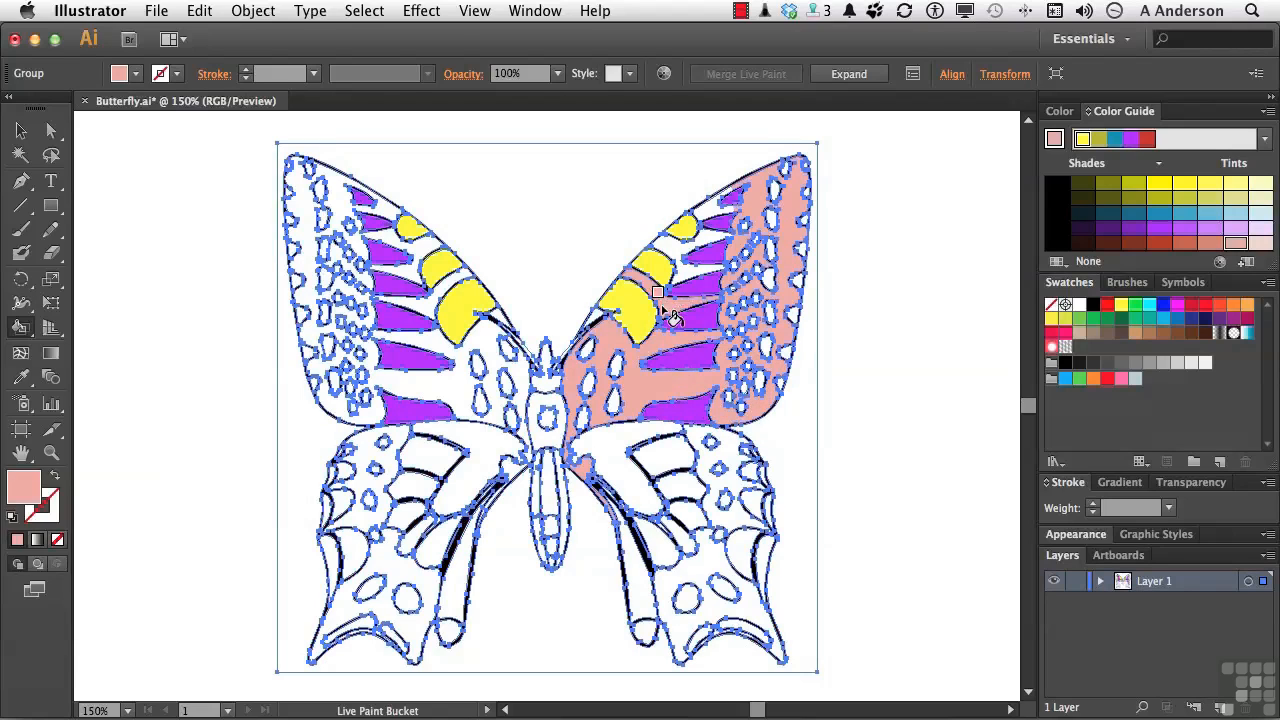
click(678, 252)
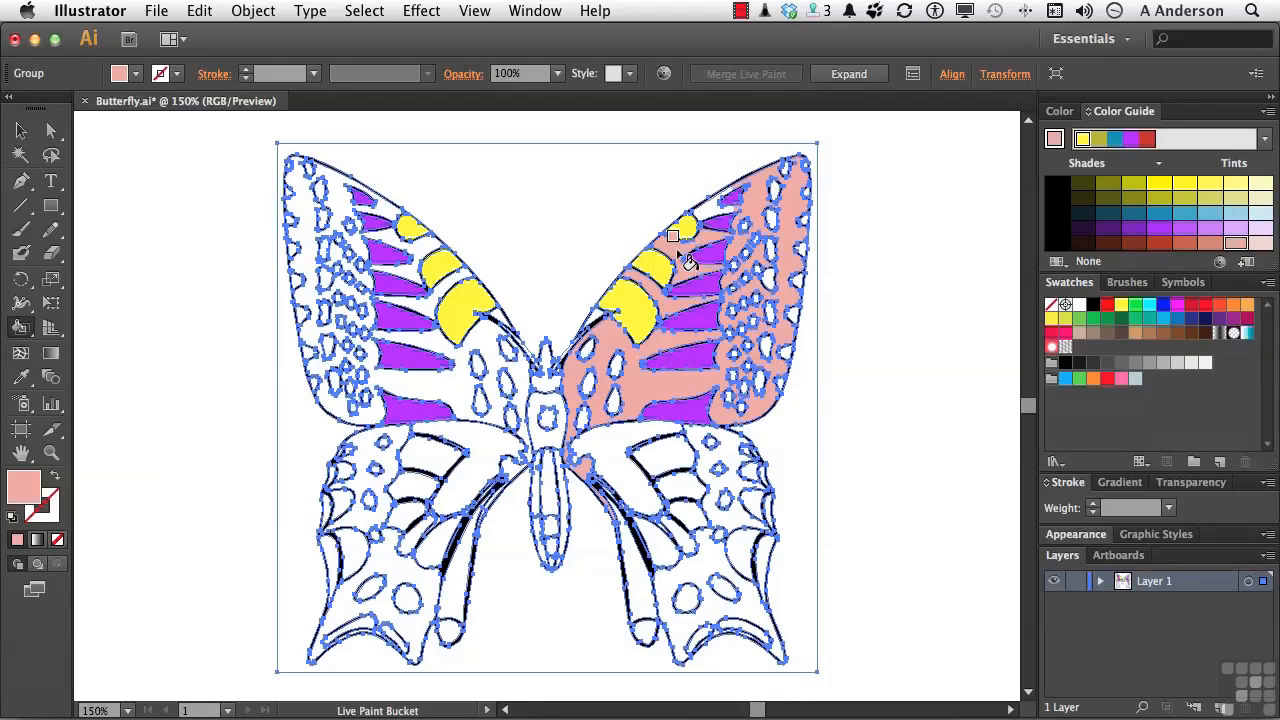
click(709, 207)
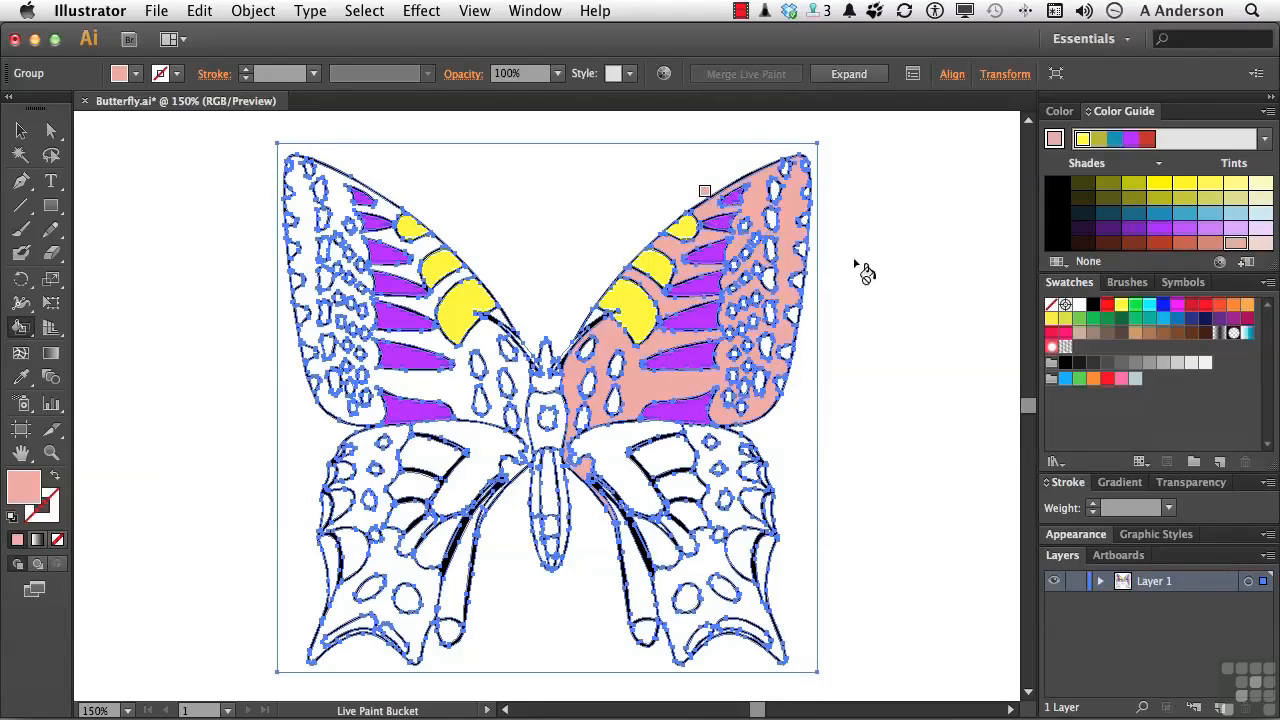
Select the painted butterfly with the Selection tool, expand its Live Paint group and deselect the artwork.
click(20, 130)
click(130, 218)
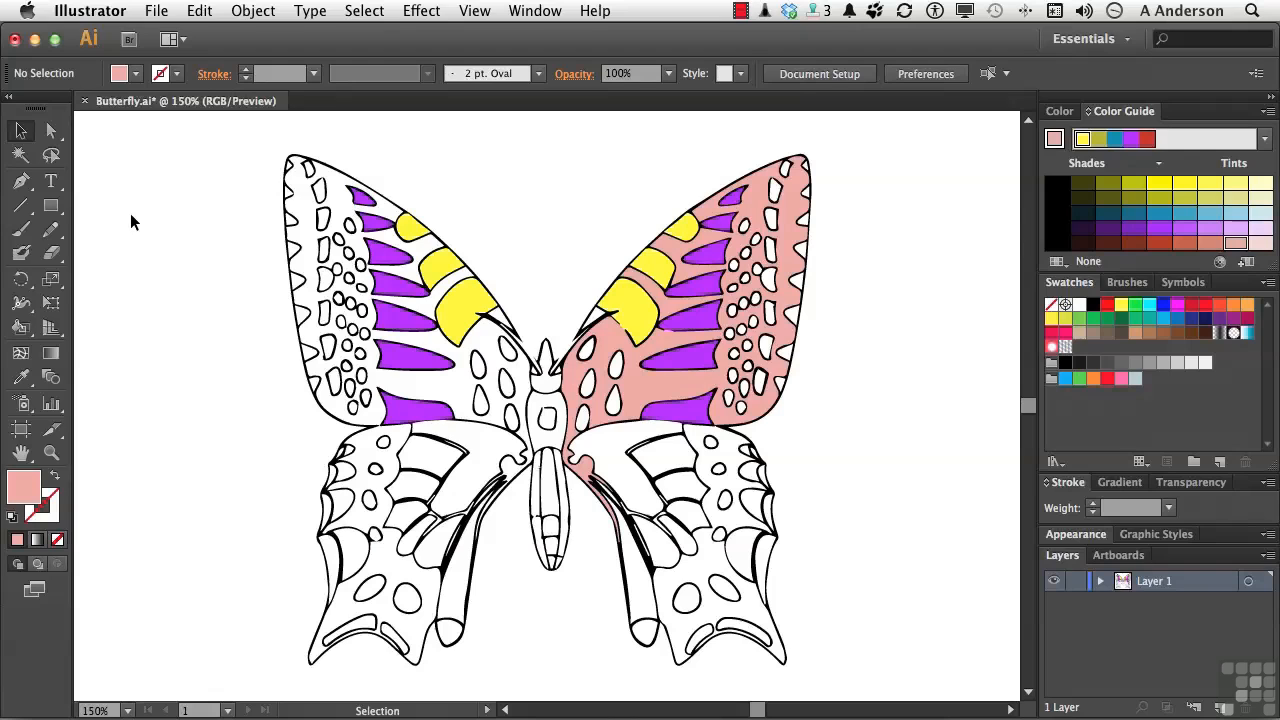
click(309, 306)
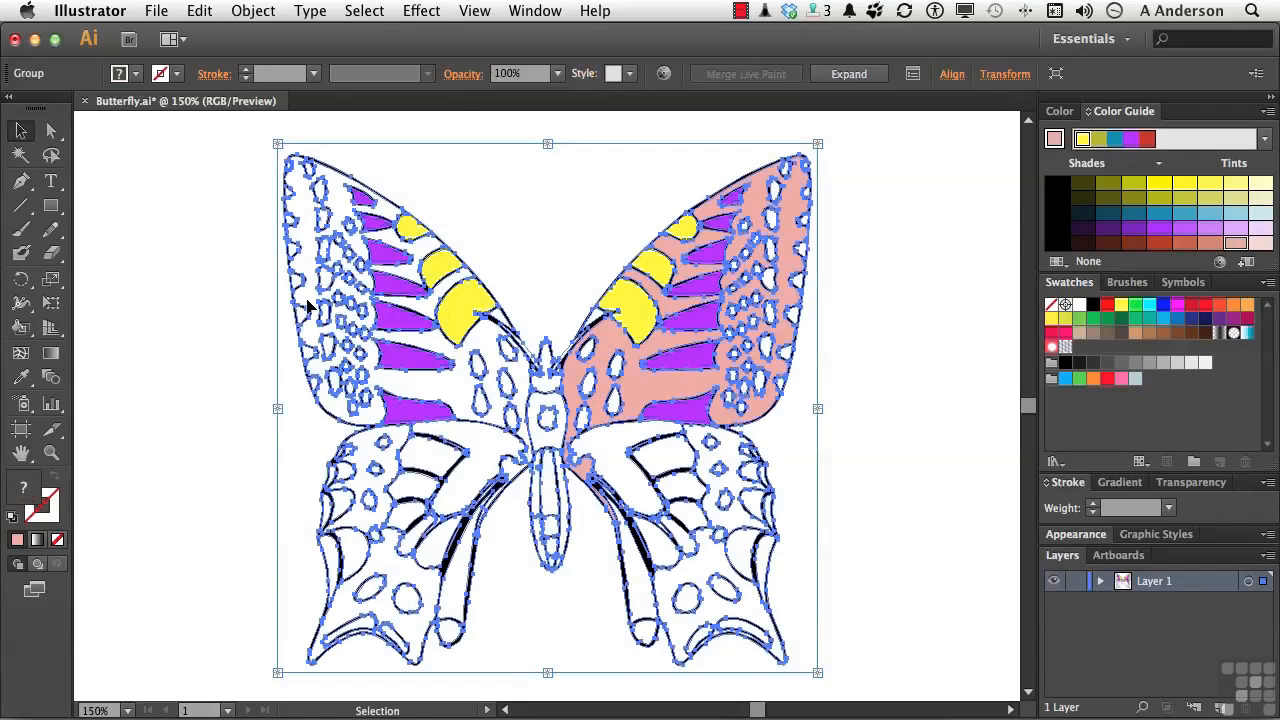
click(253, 12)
mouse_move(330, 482)
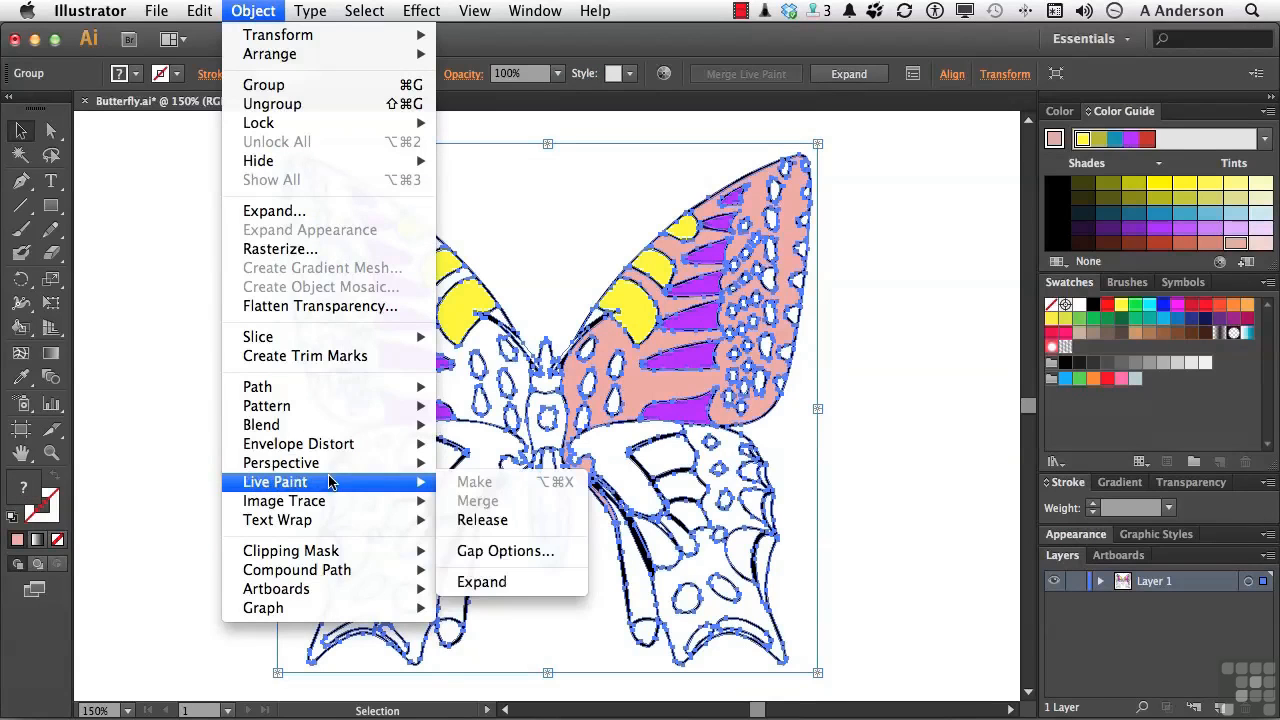
click(490, 586)
click(924, 543)
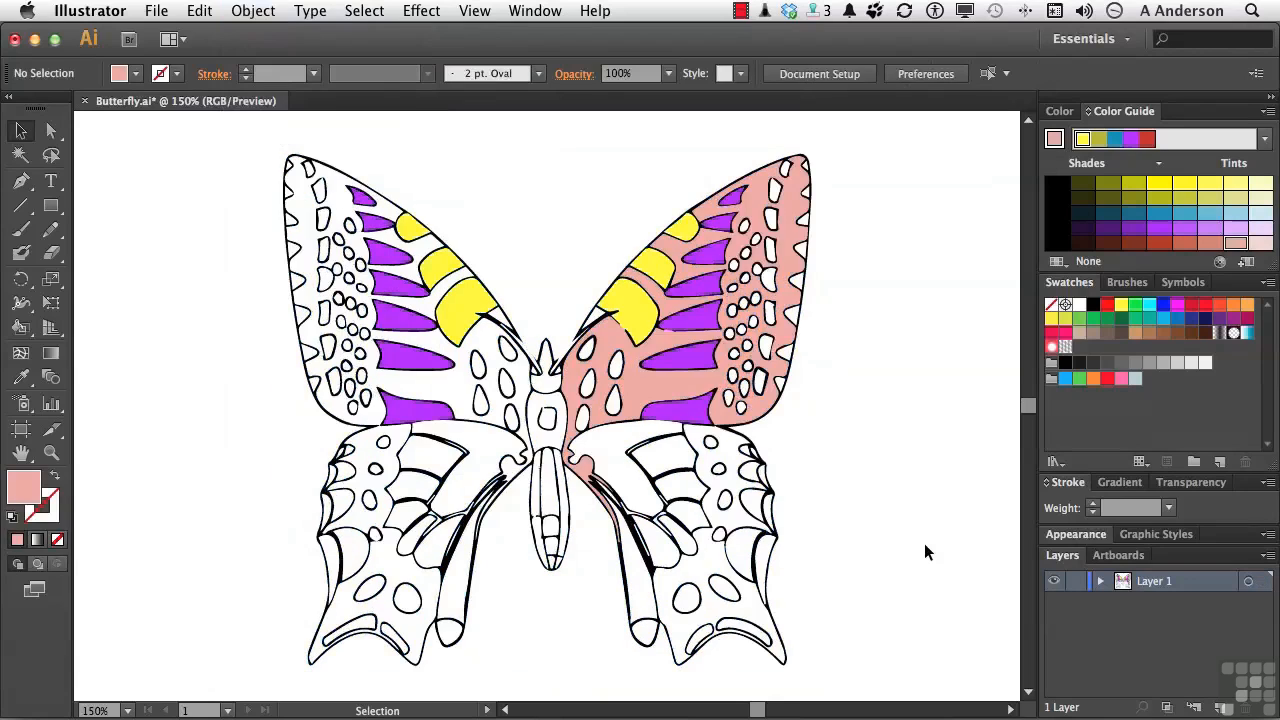